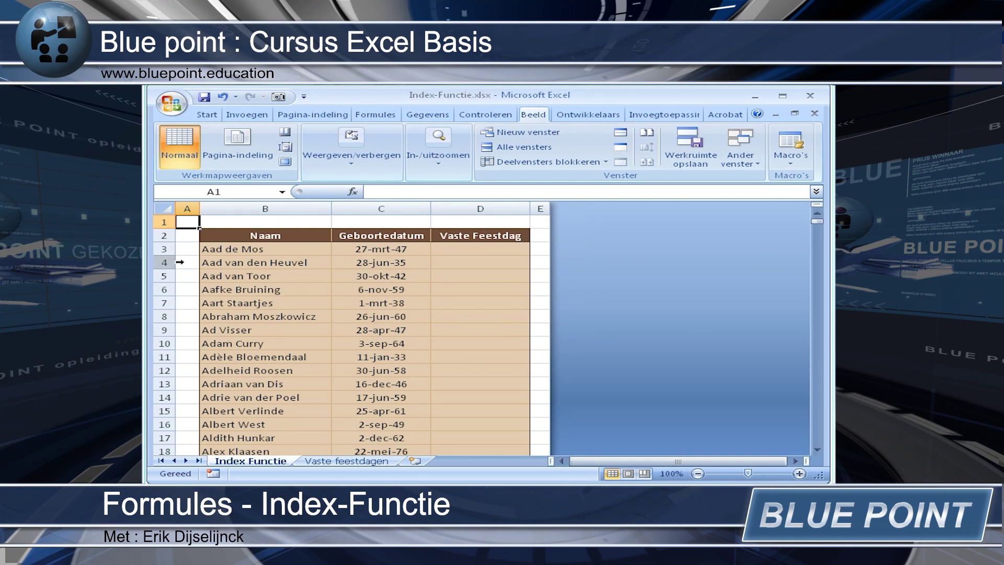
Step: Look over the Naam and Geboortedatum entries, then select D3 in the Vaste Feestdag column
left_click(240, 249)
left_click_drag(241, 249, 246, 371)
left_click_drag(396, 249, 391, 370)
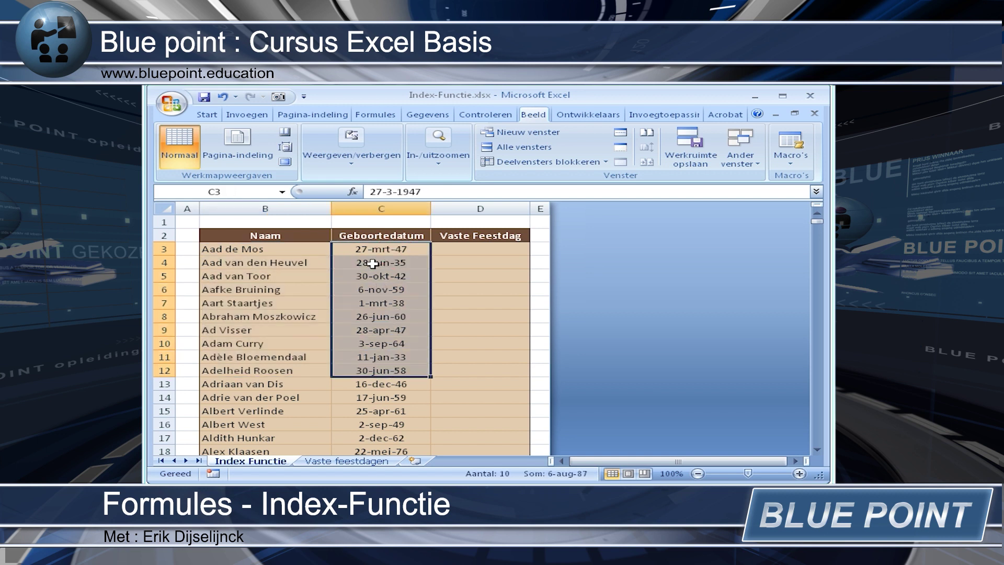
left_click(279, 249)
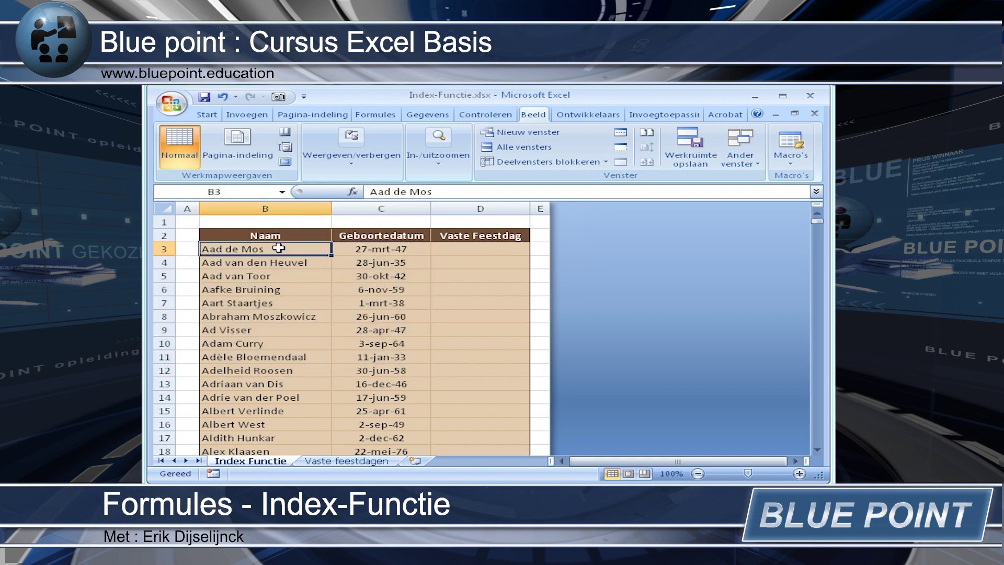
left_click(475, 249)
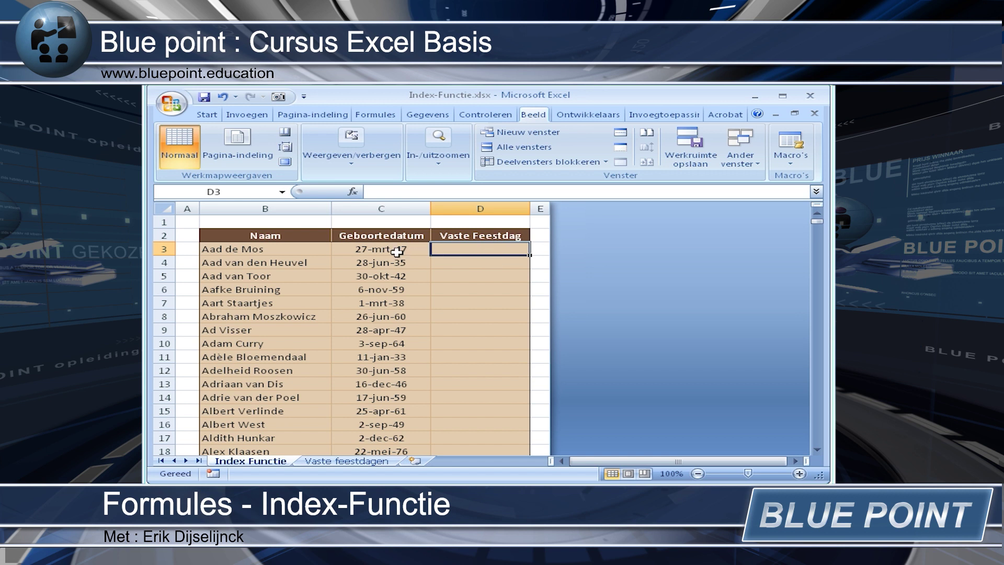
Step: Browse the Vaste feestdagen calendar (Nieuwjaar in C4, Valentijnsdag in D17), then go back to Index Functie
left_click(347, 461)
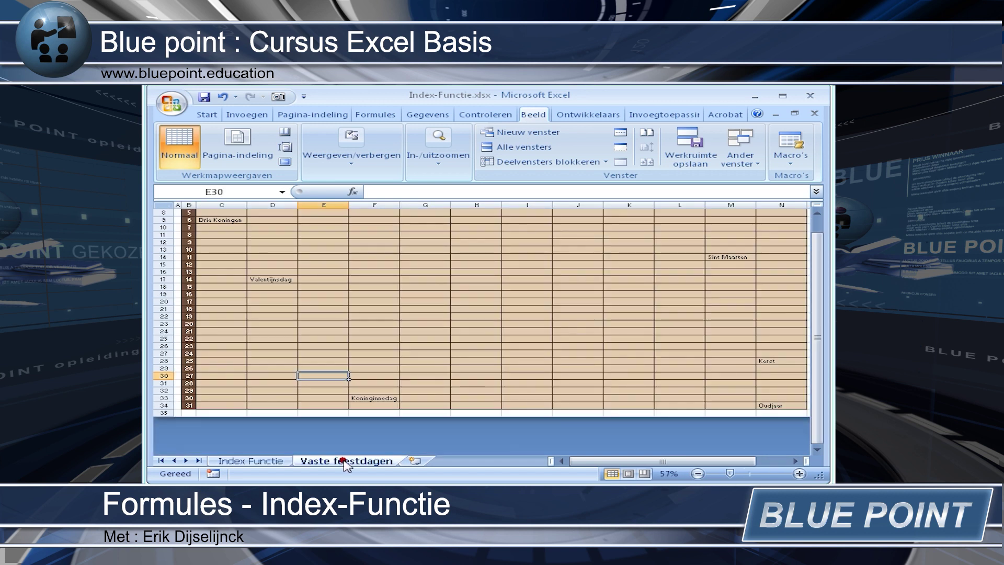
scroll(456, 298, "up", 3)
left_click(303, 262)
left_click(222, 272)
left_click(222, 235)
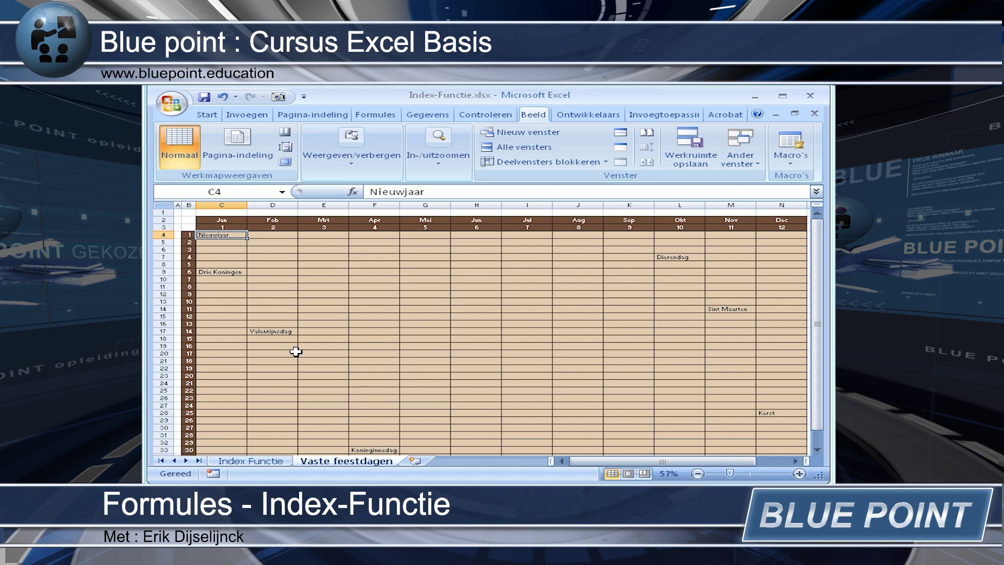
left_click(273, 331)
left_click(228, 237)
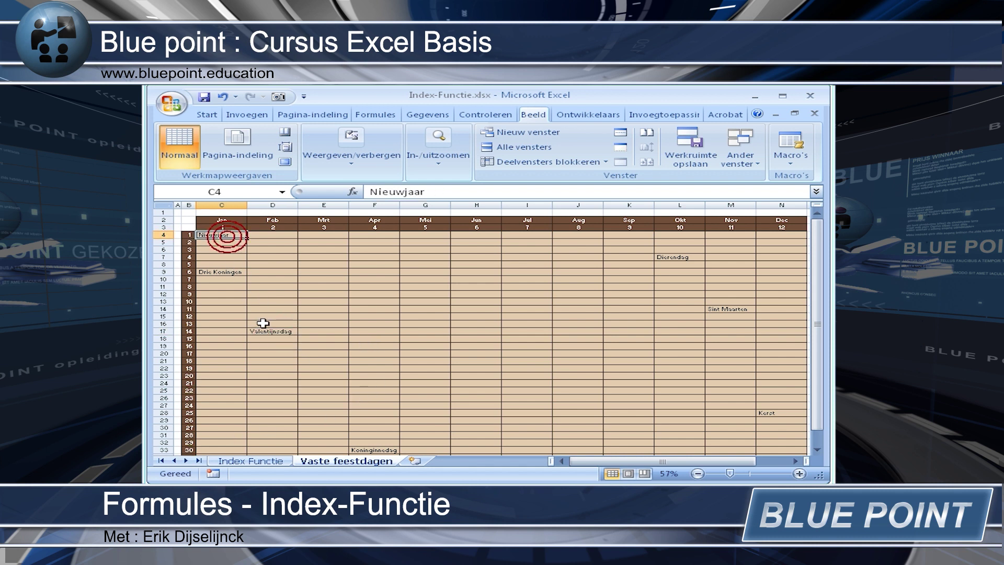
left_click(250, 460)
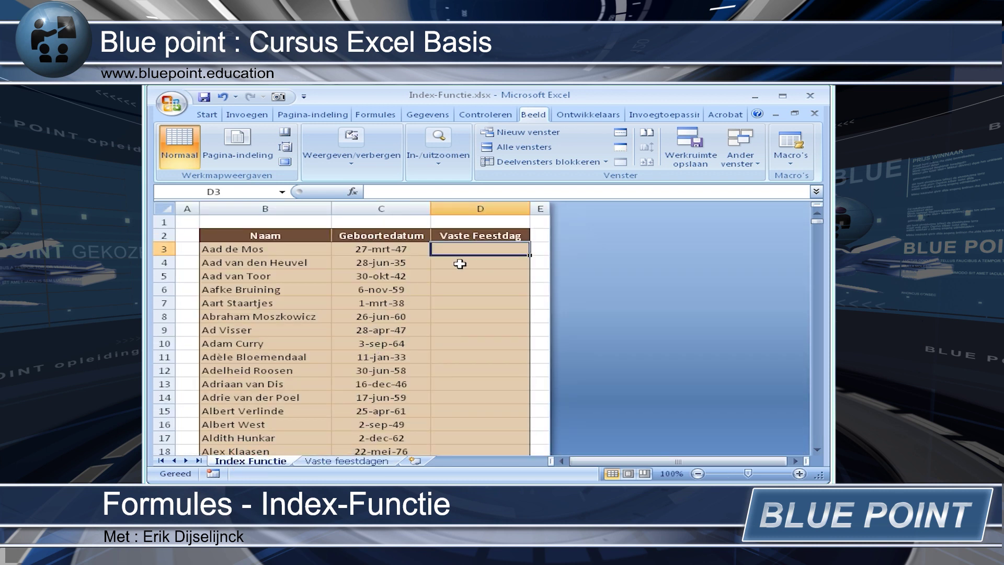
Step: Start an =INDEX( formula in D3 and switch to the Vaste feestdagen sheet for its range
left_click(470, 250)
left_click(395, 191)
type("=")
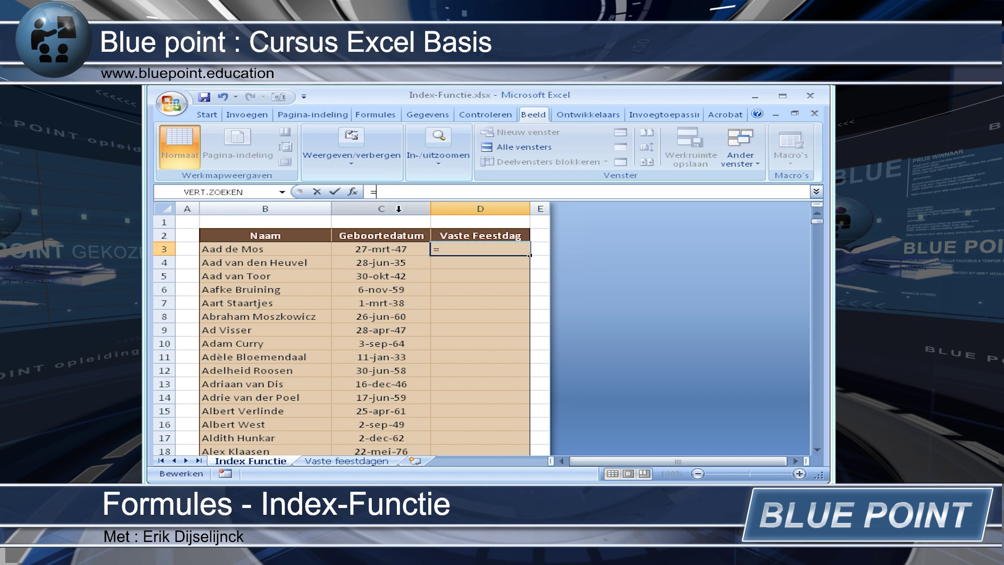
type("inde")
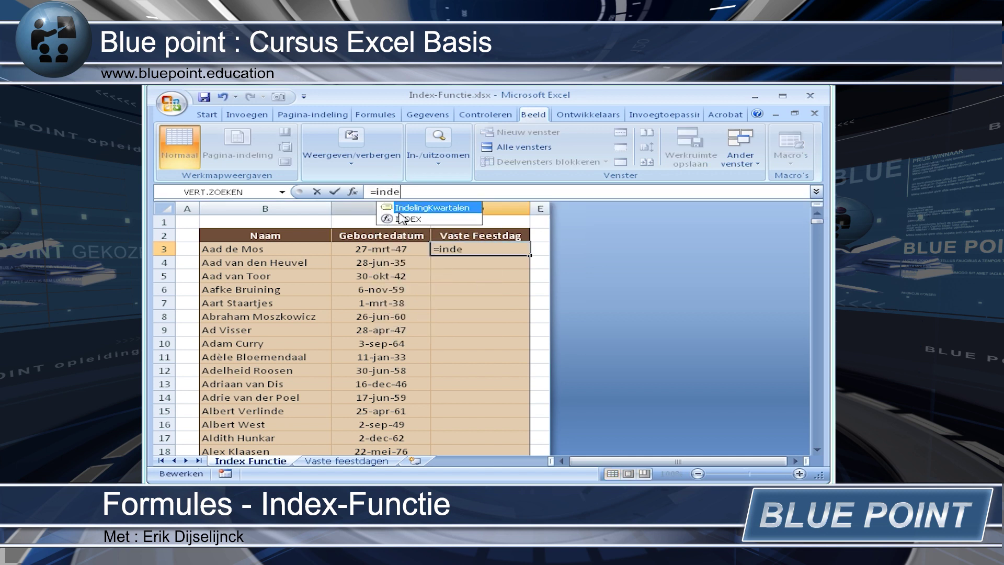
double_click(409, 219)
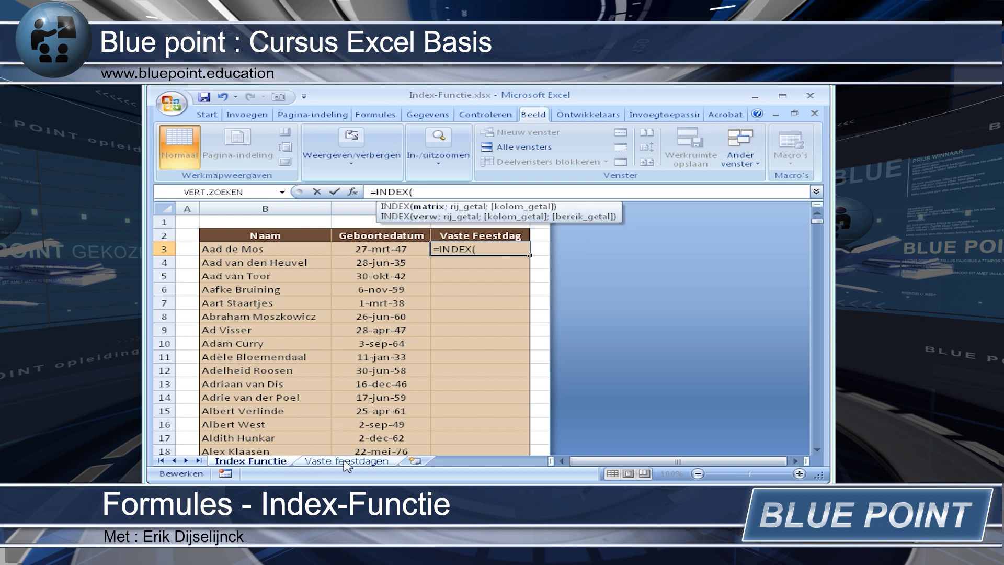
left_click(345, 462)
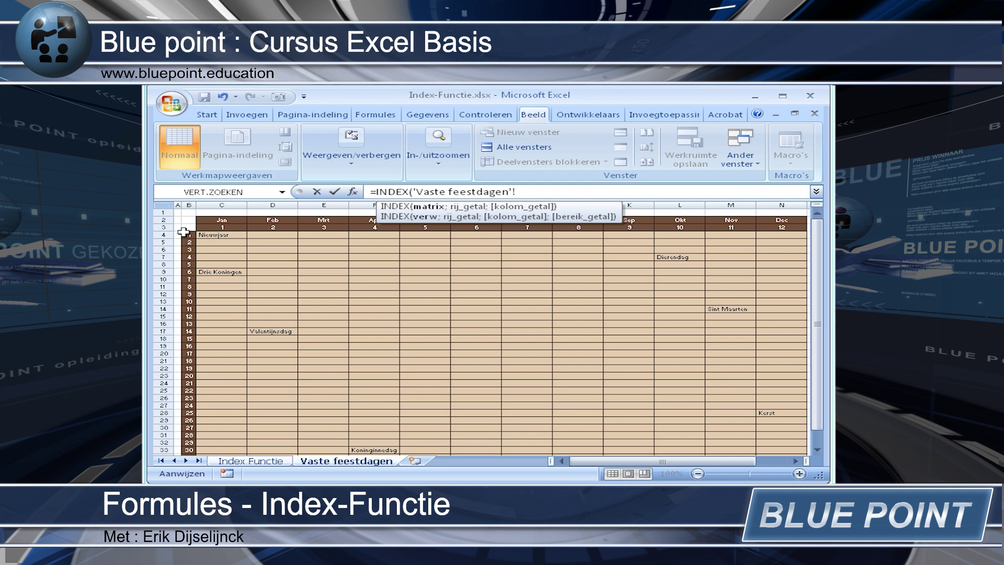
Step: Use 'Vaste feestdagen'!B3:N34 as the INDEX matrix argument, followed by a semicolon
left_click_drag(189, 226, 788, 451)
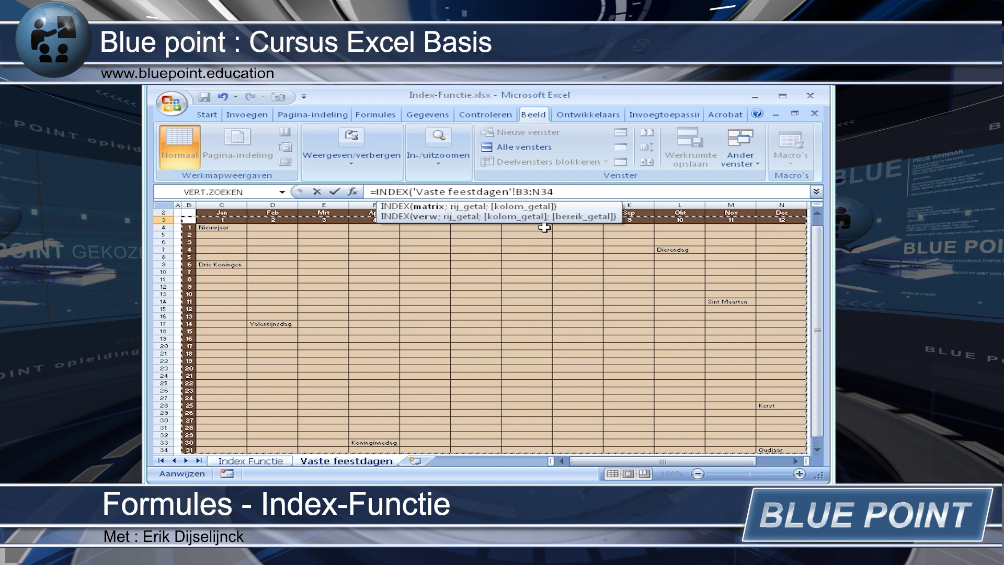
type(";")
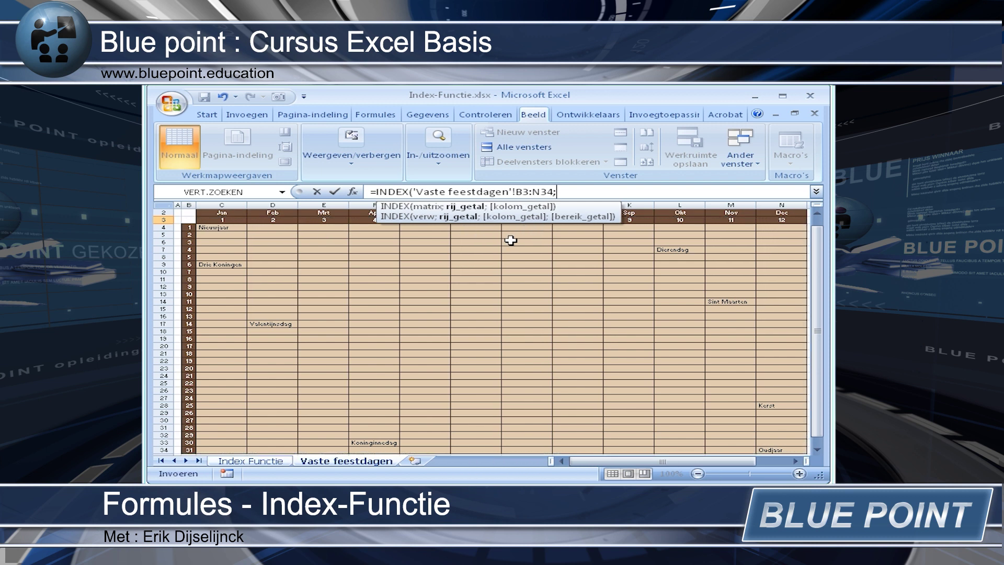
left_click(246, 461)
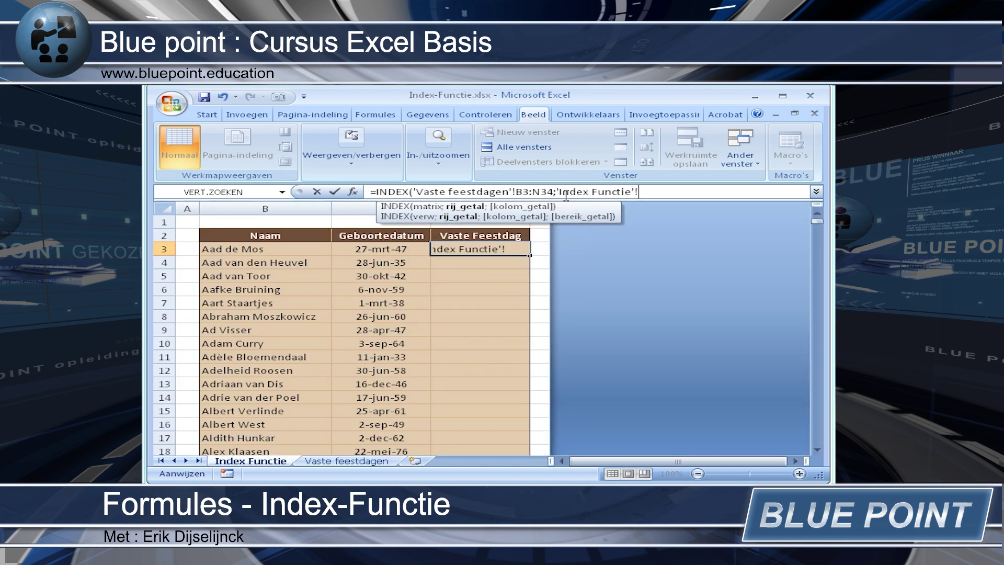
Step: Remove the stray sheet reference, add dag(C3) as the row argument and begin maand(
left_click_drag(649, 191, 561, 195)
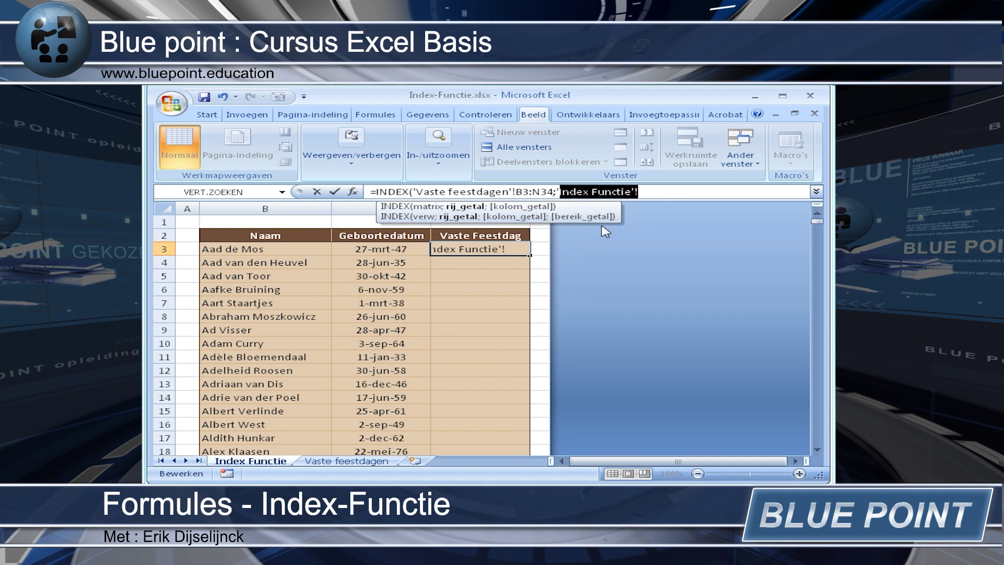
key("Delete")
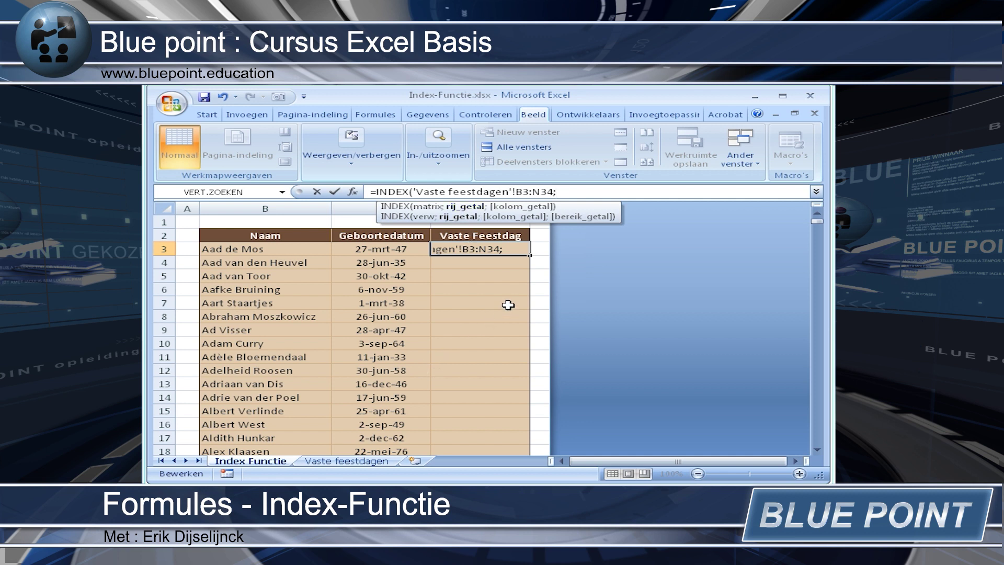
type("dag")
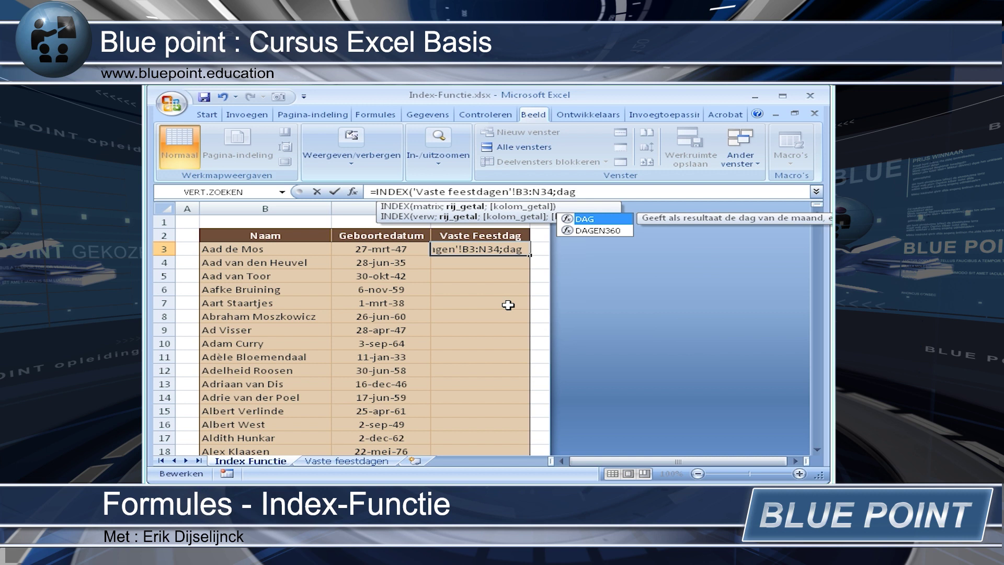
type("(")
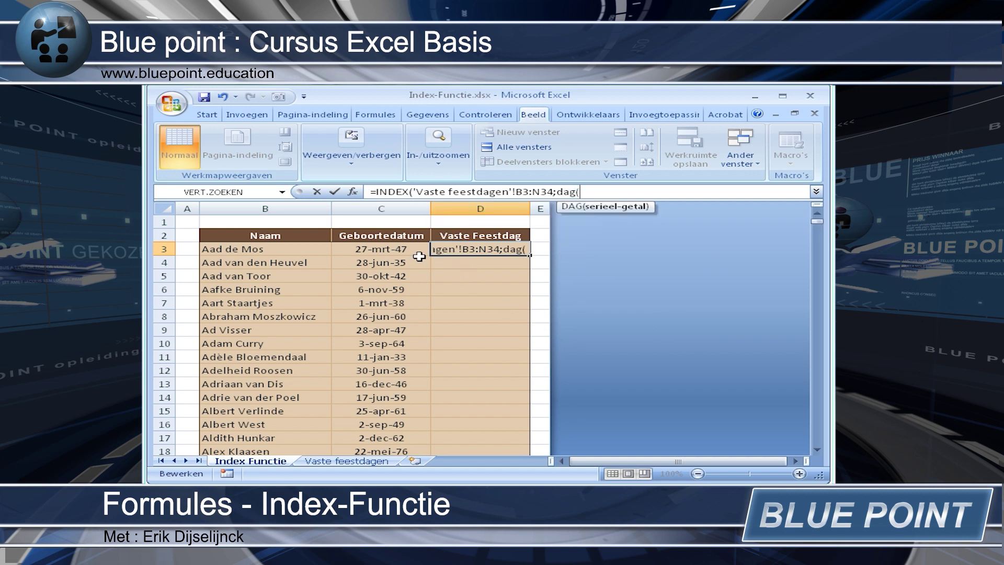
left_click(407, 249)
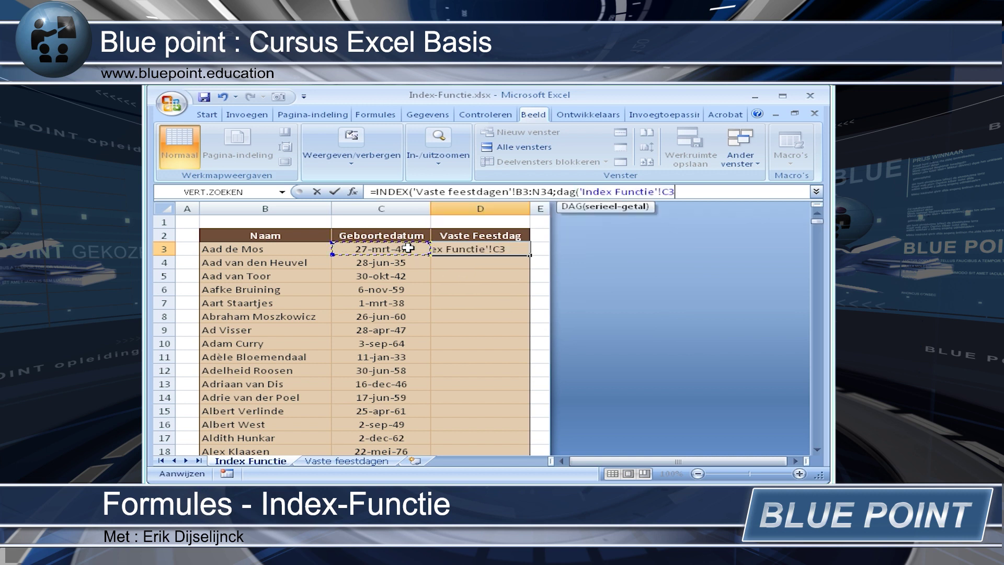
type(")")
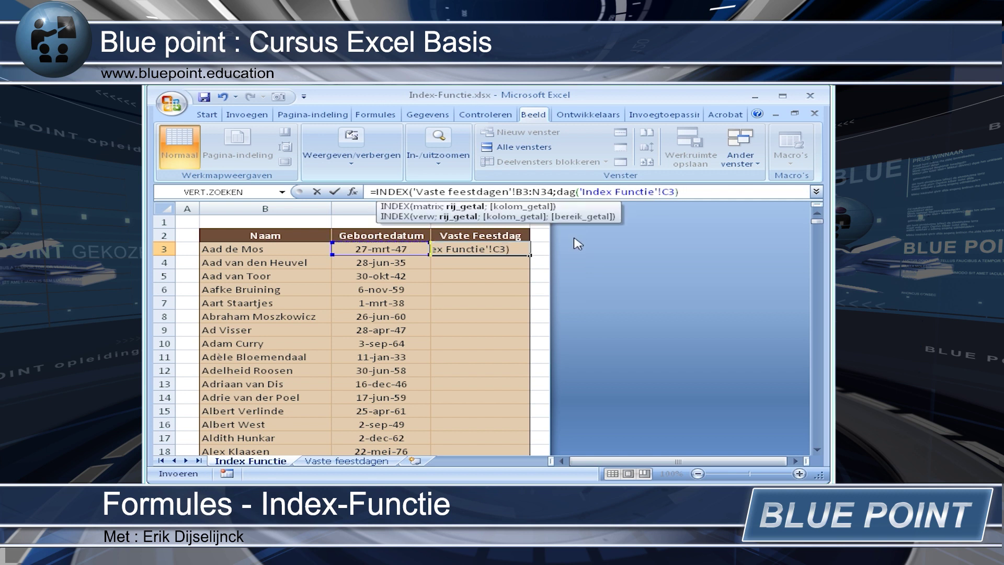
type(";")
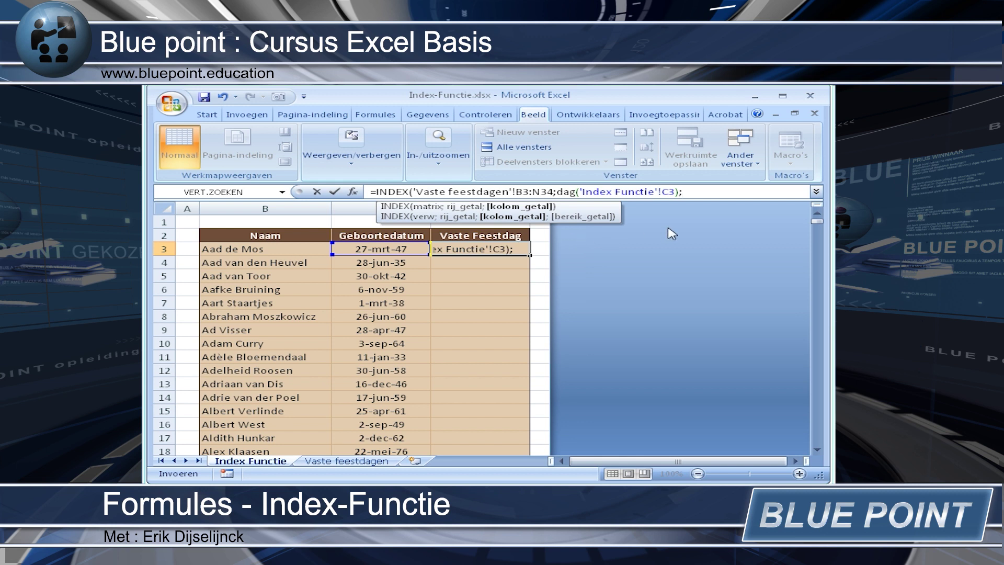
type("maand")
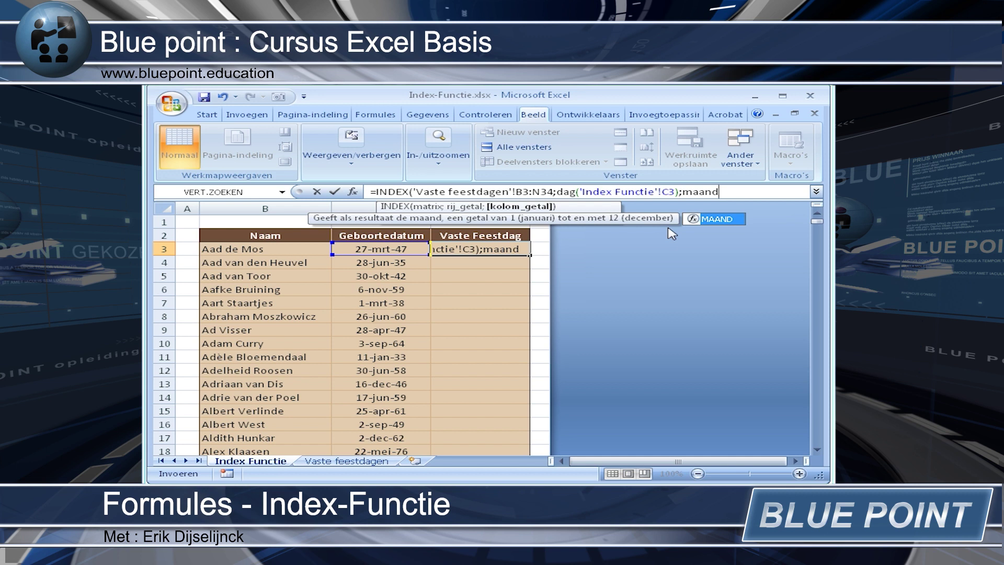
type("(")
Step: Finish D3 as INDEX over the calendar with dag(C3)+1 and maand(C3)+1, and enter it
left_click(371, 250)
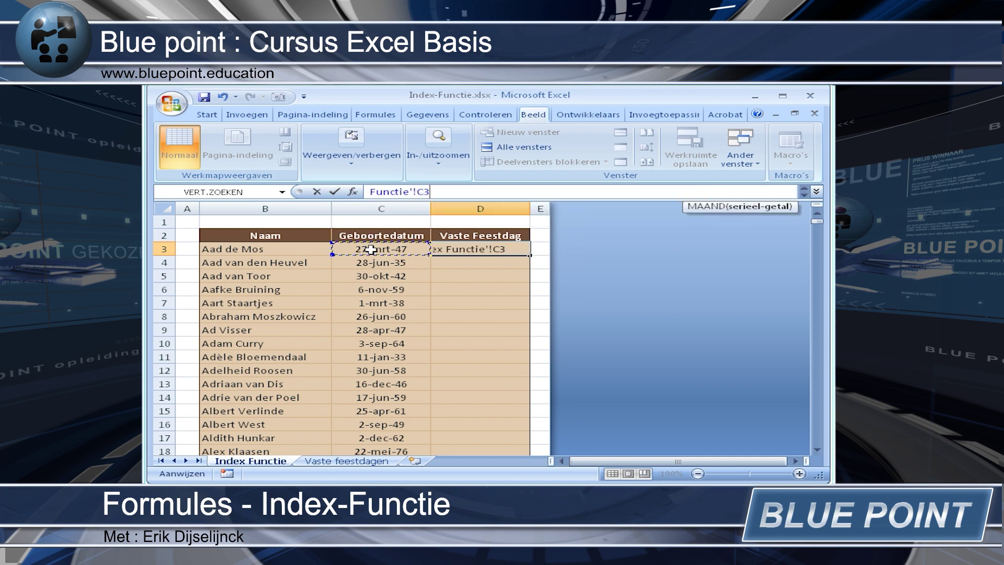
type(")")
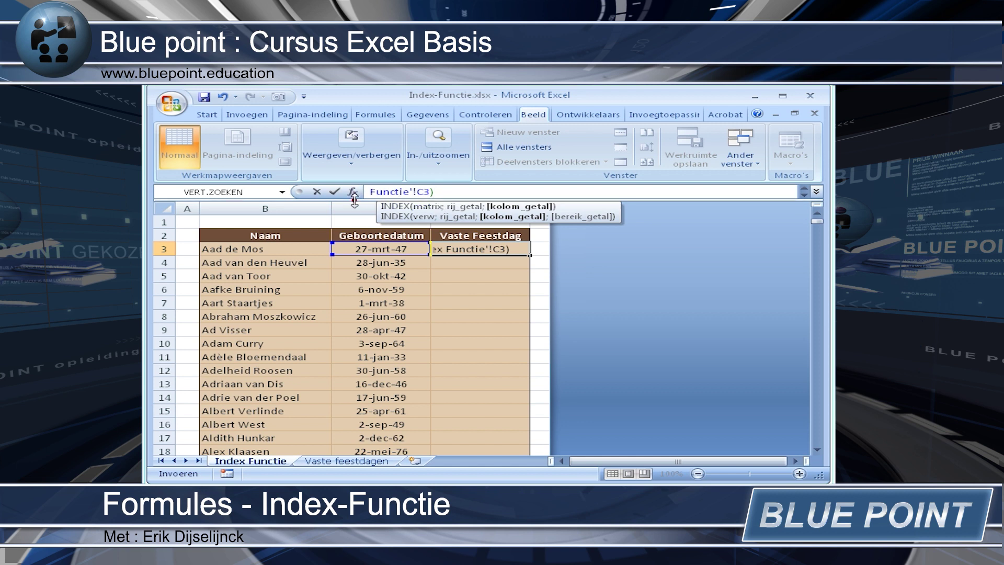
left_click_drag(354, 199, 354, 212)
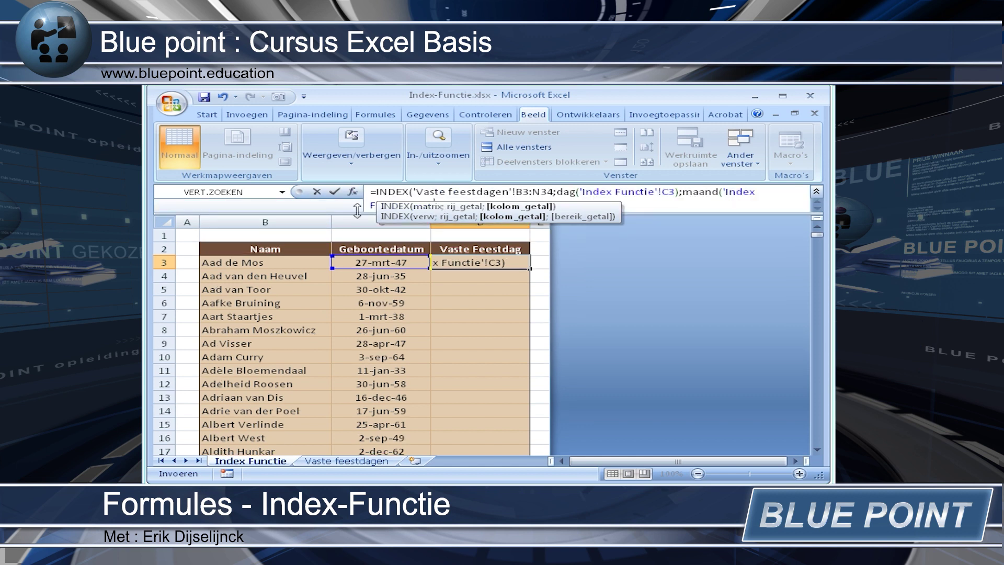
left_click(657, 204)
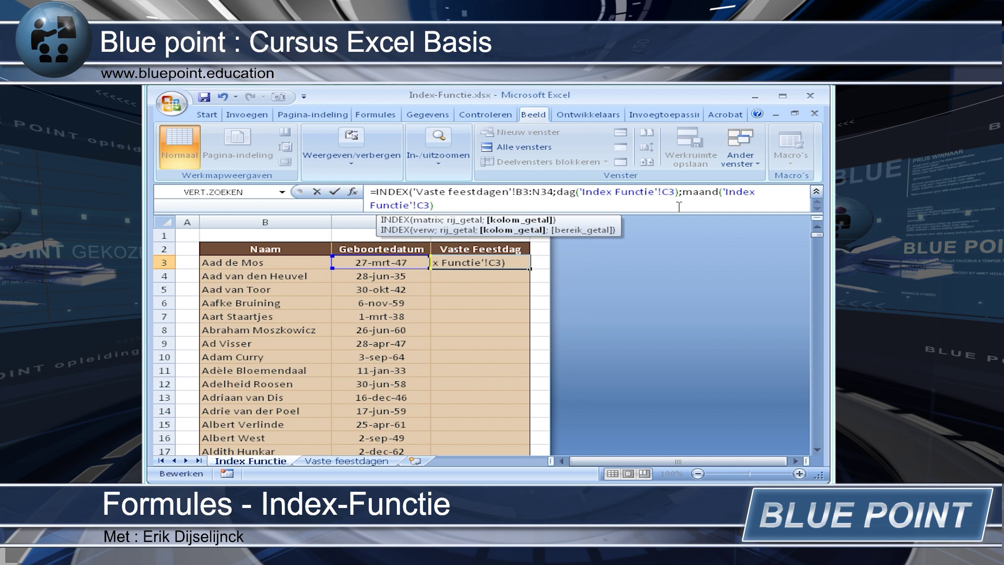
type(")")
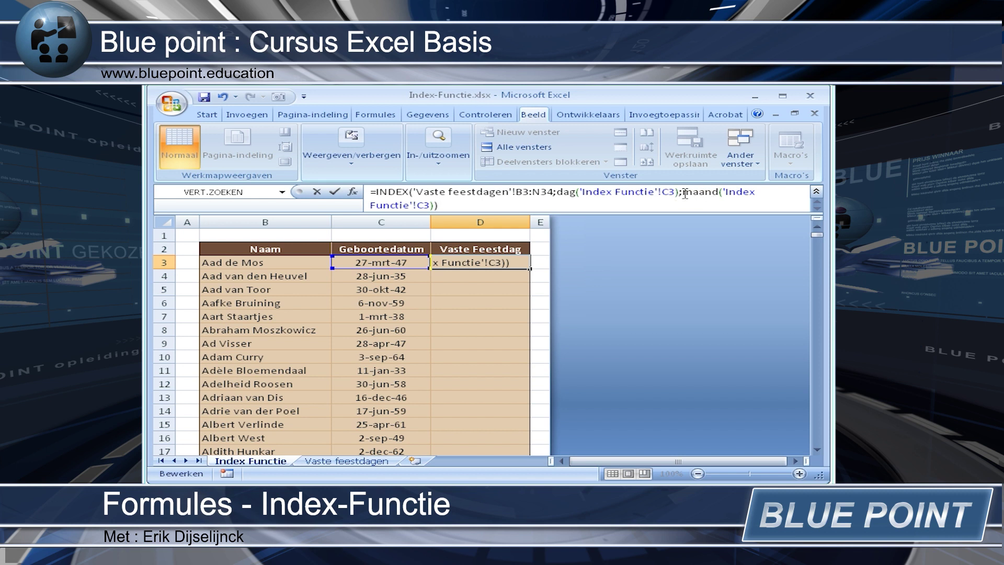
left_click(678, 192)
type(";")
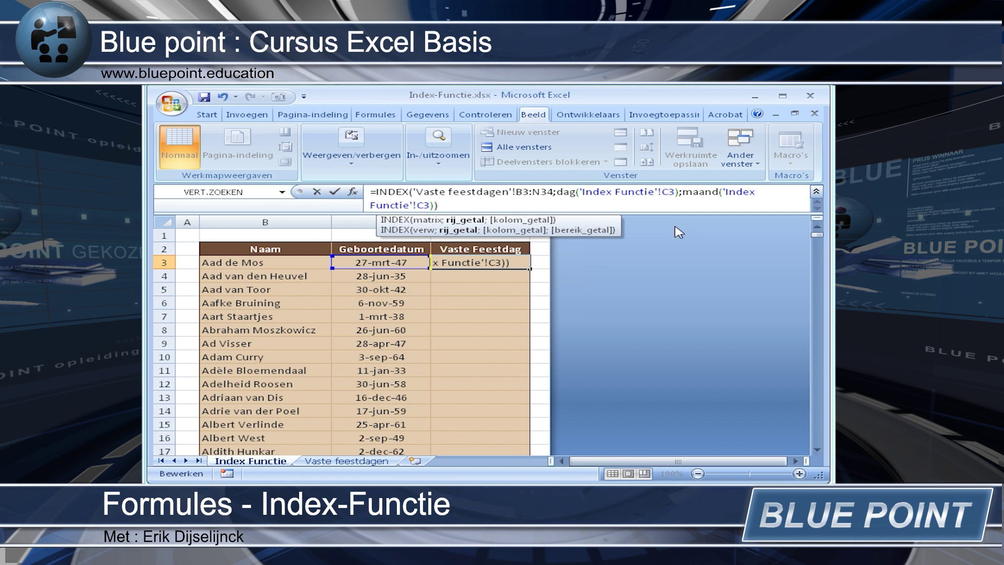
type("+1")
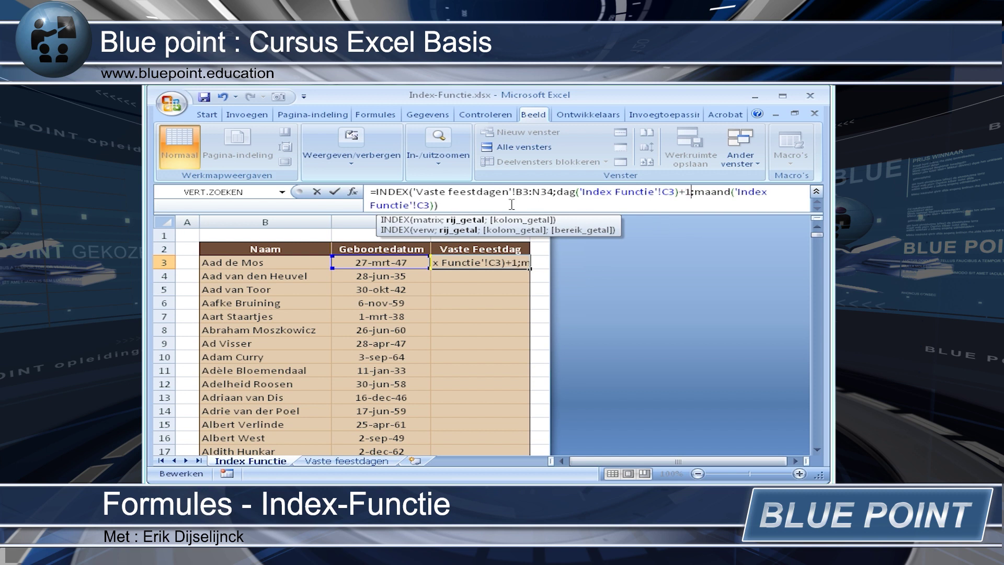
type(")")
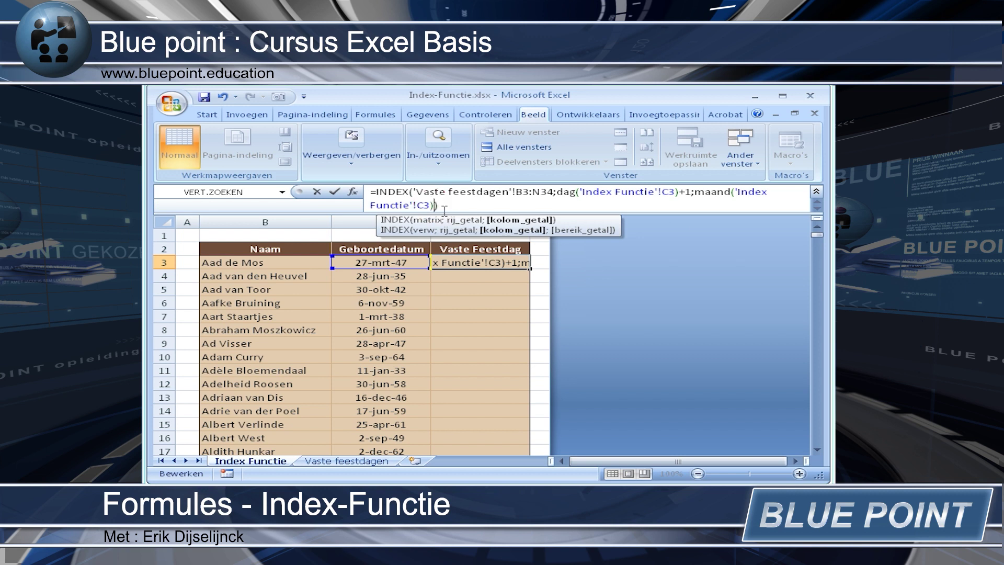
type("+")
key("Return")
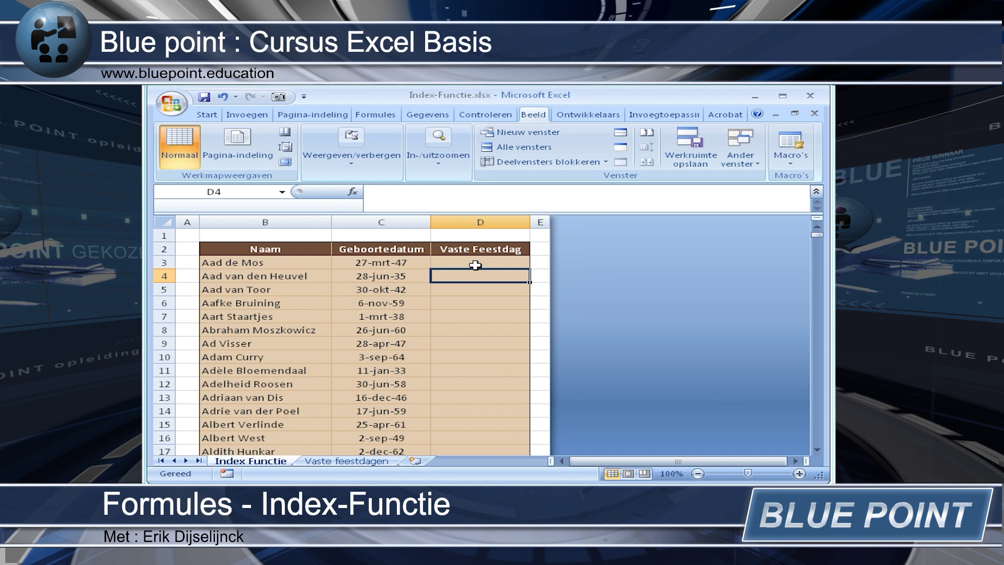
left_click(475, 265)
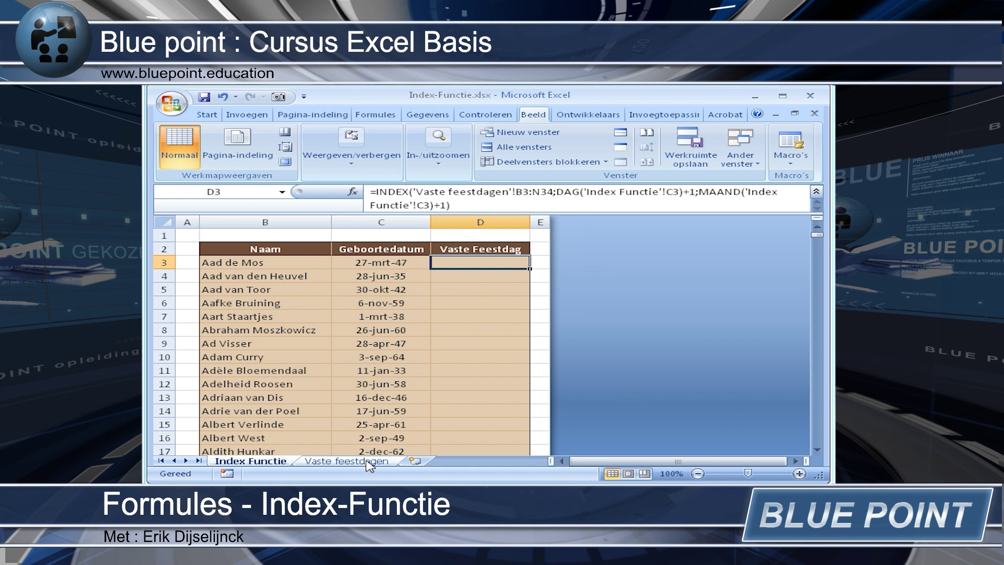
Step: Enter 'test' in cell E30 (27 March) of the Vaste feestdagen calendar
left_click(370, 462)
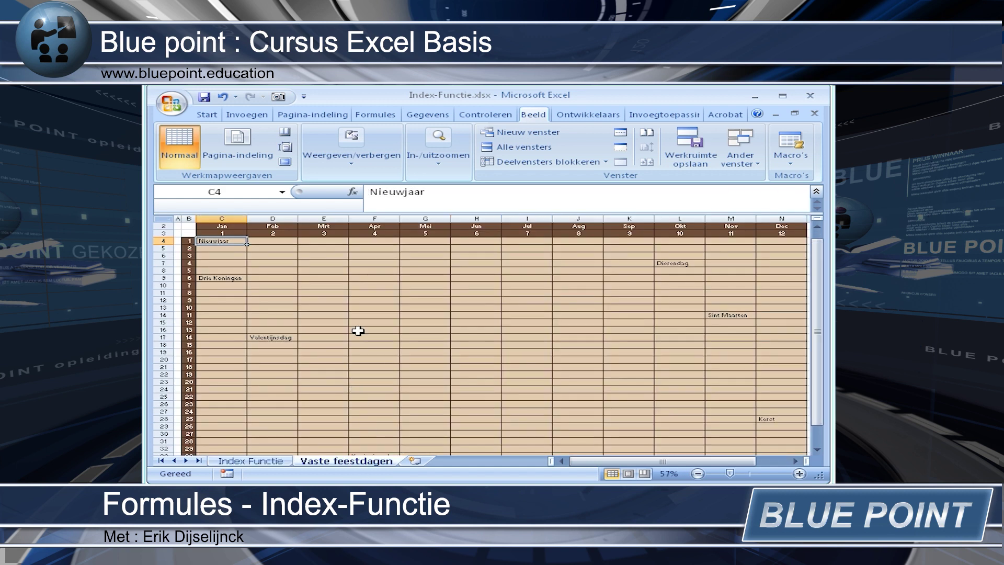
left_click(319, 246)
scroll(320, 272, "down", 1)
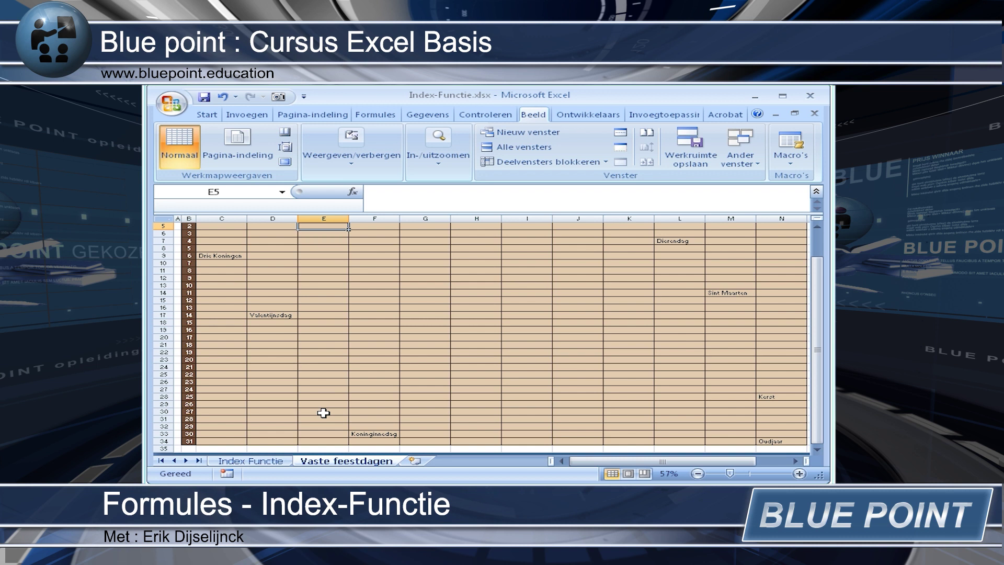
left_click(323, 413)
type("test")
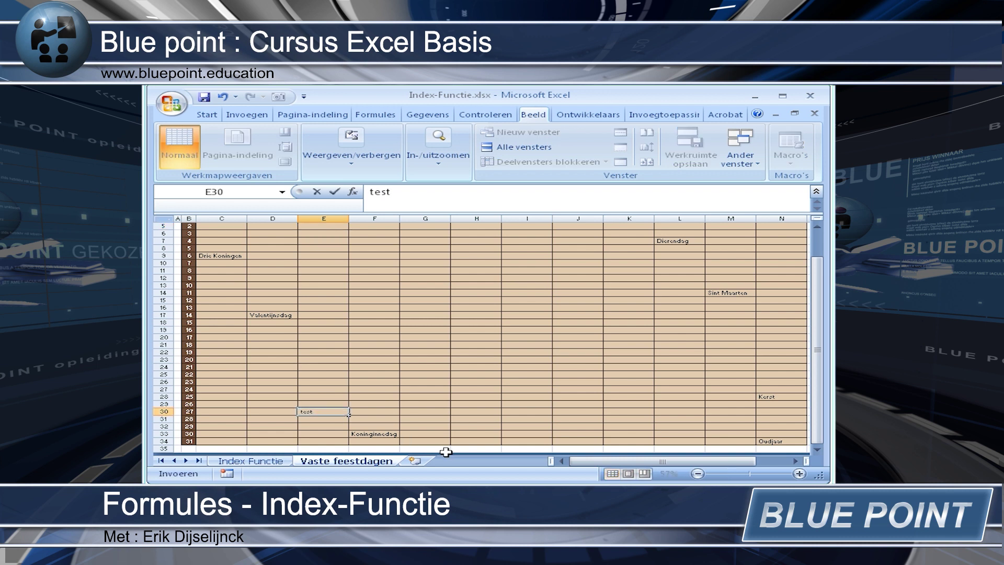
key("Return")
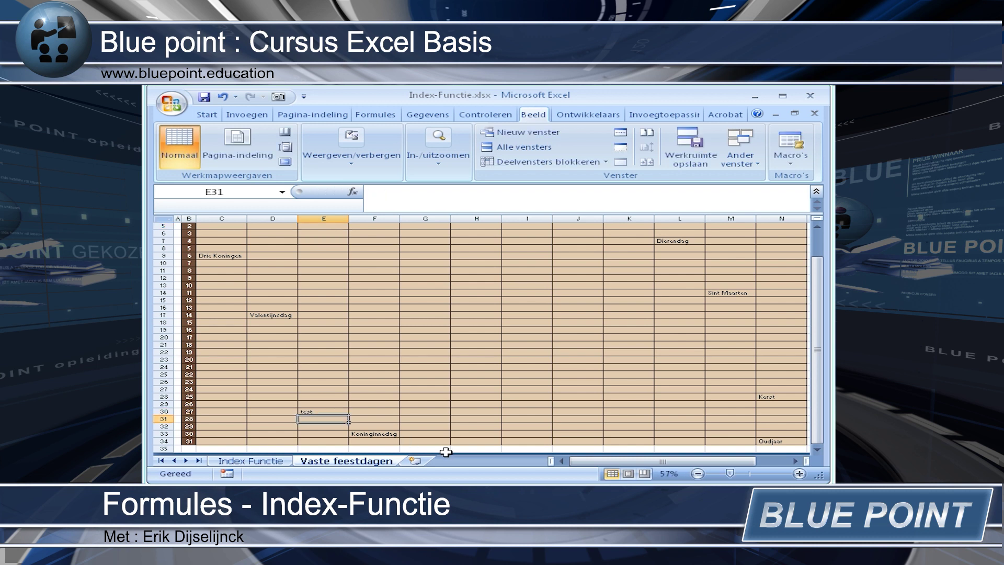
left_click(276, 461)
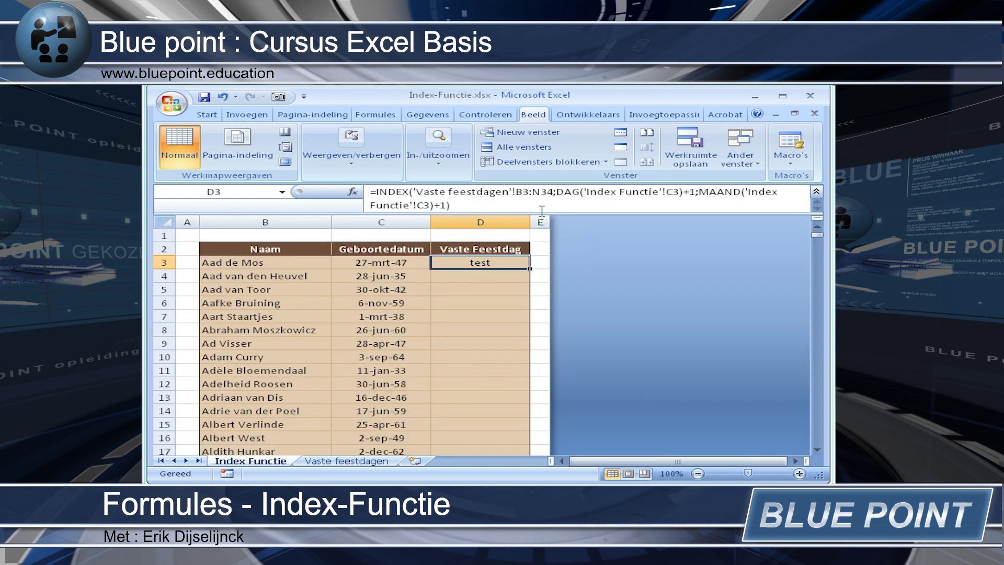
Step: Change the INDEX range in D3 to the absolute reference $B$3:$N$34
left_click_drag(517, 191, 552, 191)
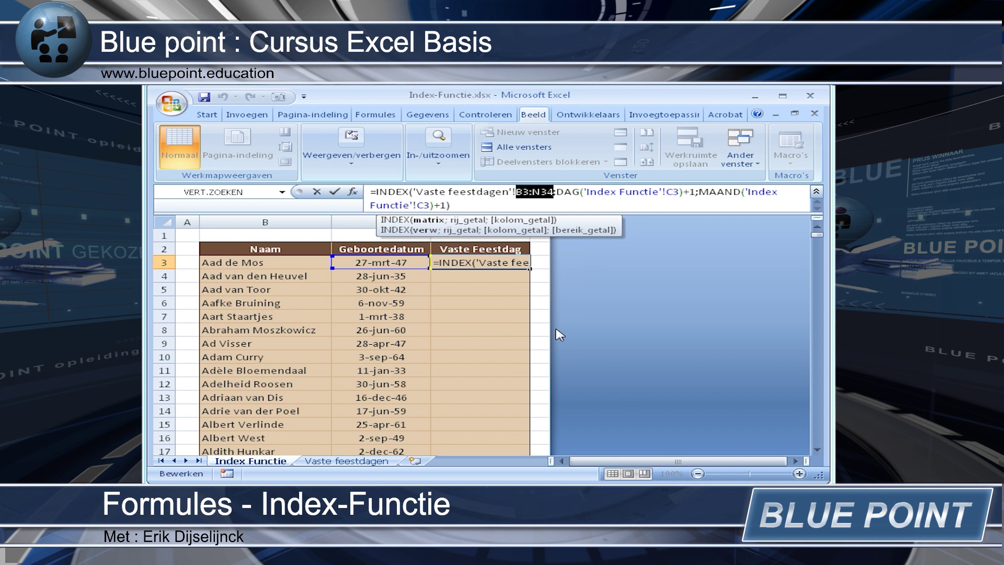
key("F4")
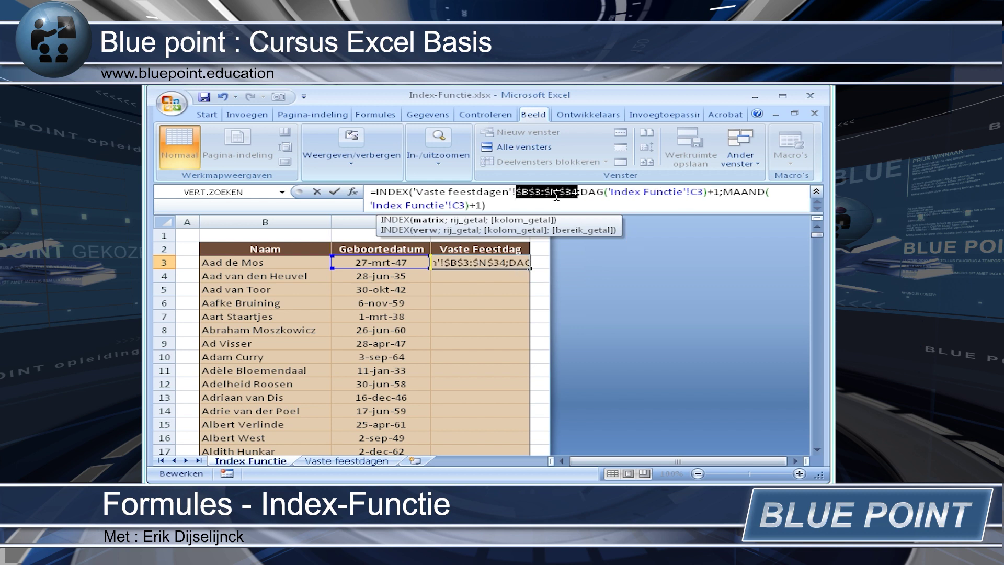
key("Return")
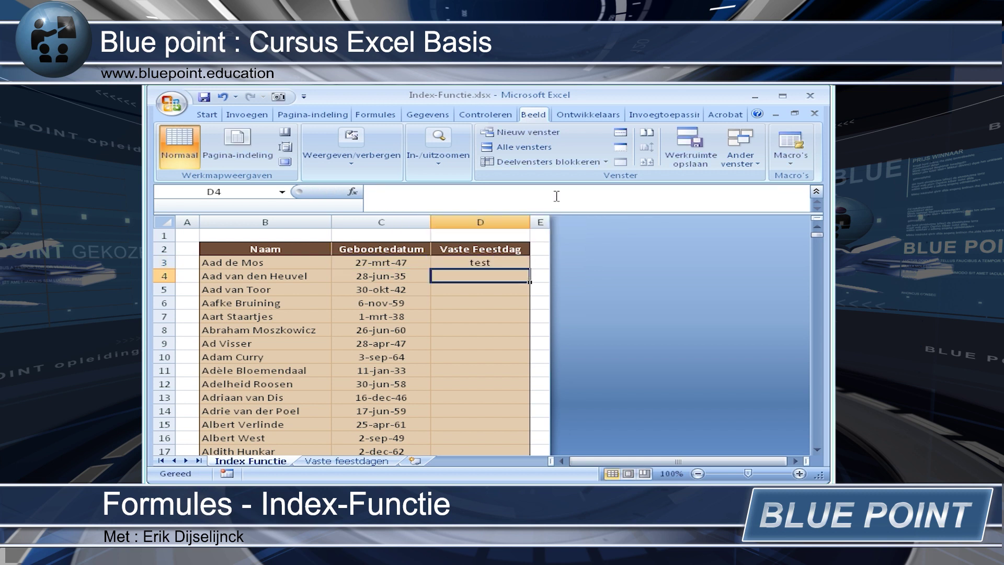
left_click(492, 264)
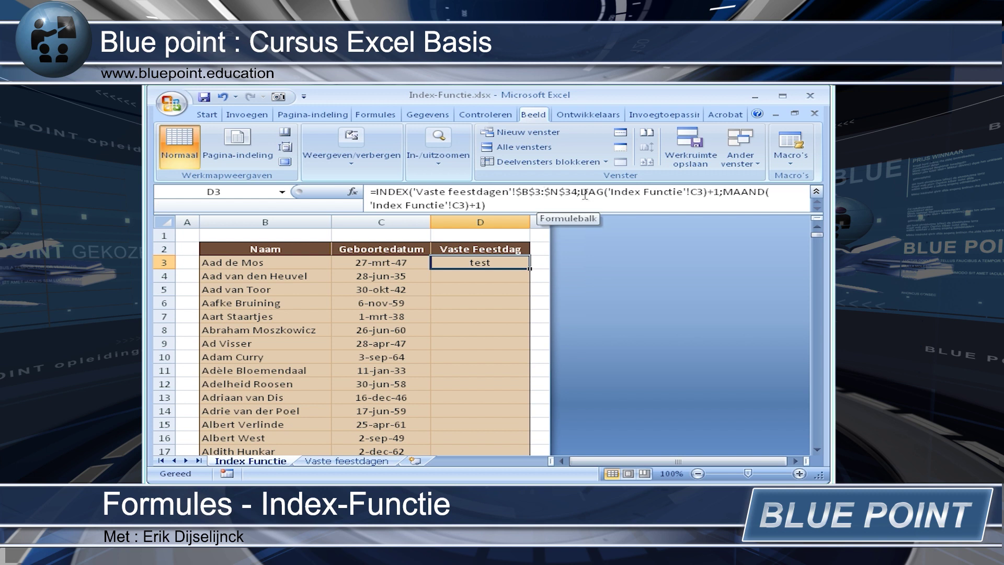
Step: Define the name VasteFeestdagen for the calendar grid via the Name Box and copy the name
left_click(334, 461)
left_click(308, 301)
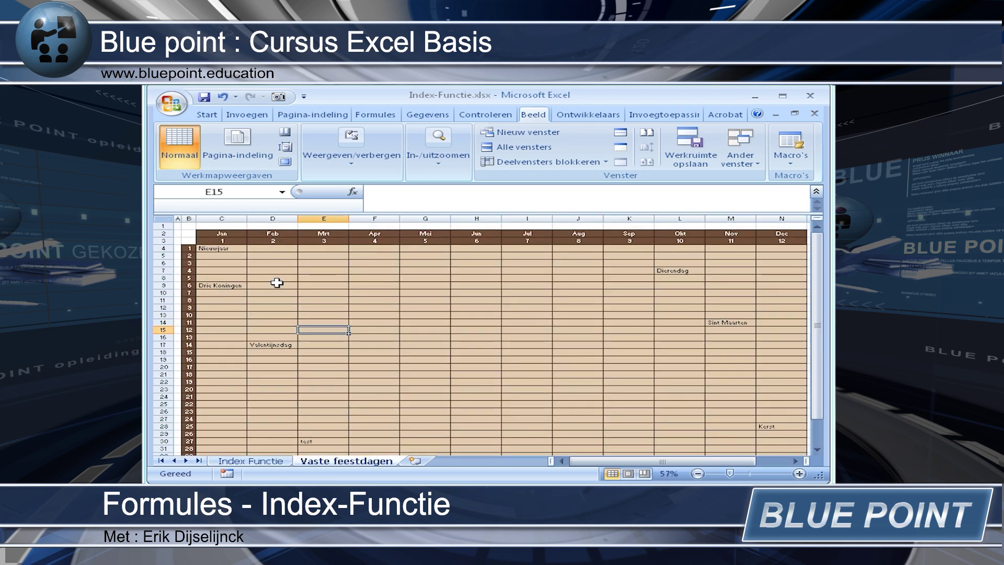
mouse_move(188, 240)
left_mouse_down()
mouse_move(792, 427)
mouse_move(789, 447)
left_mouse_up()
left_click(239, 192)
type("VasteFeestdagen")
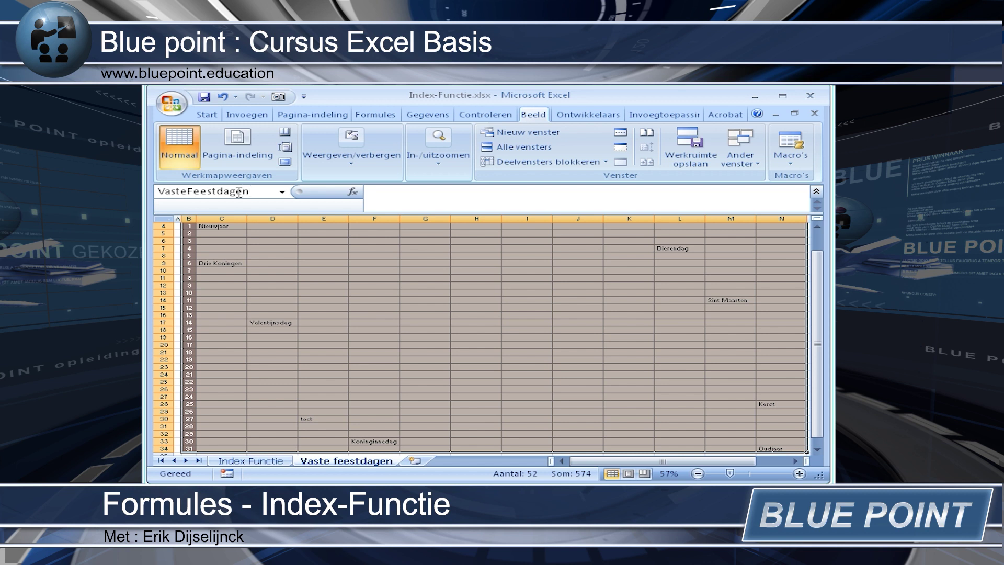
left_click_drag(256, 191, 157, 190)
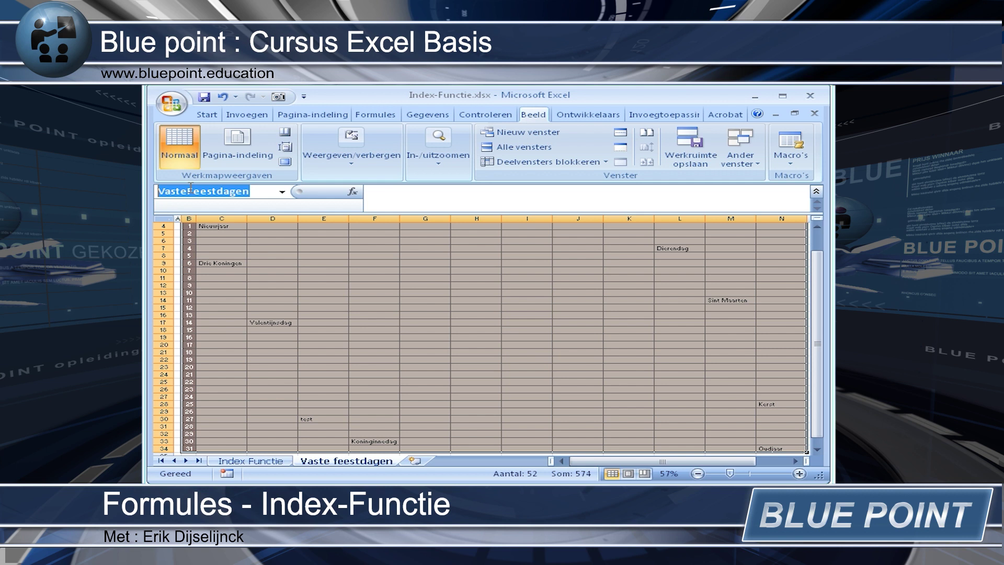
scroll(334, 429, "up", 1)
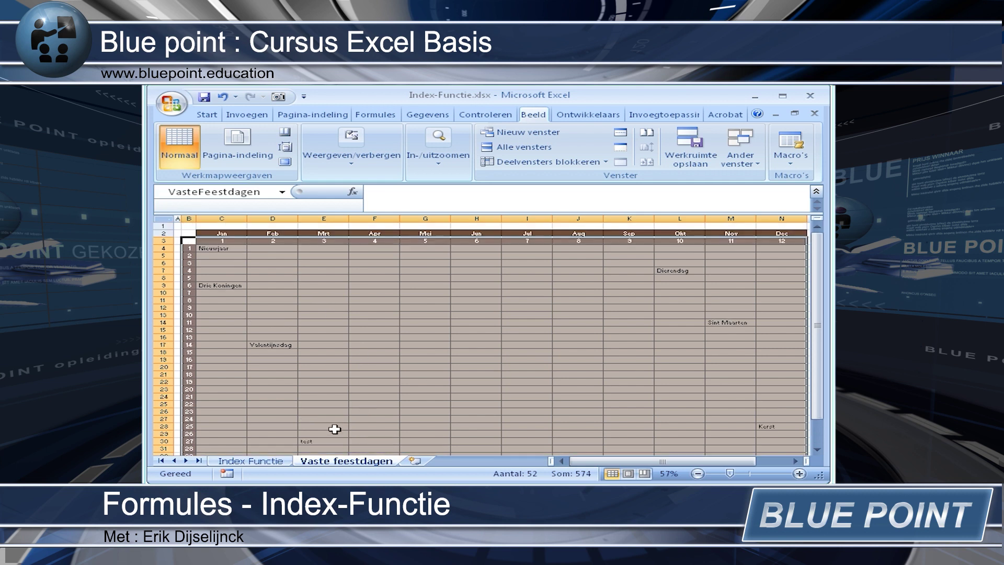
scroll(542, 417, "down", 1)
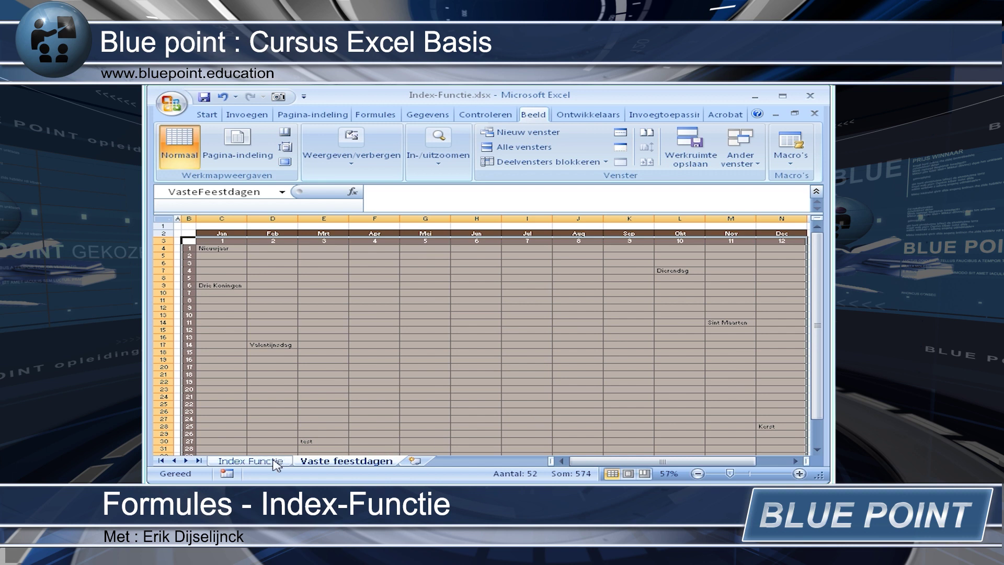
left_click(273, 462)
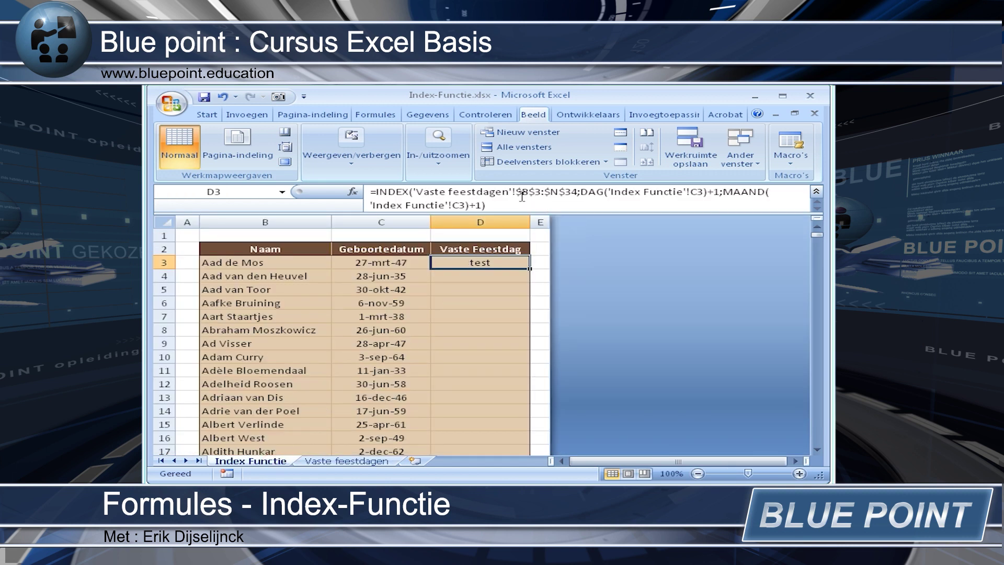
Step: Paste VasteFeestdagen over $B$3:$N$34 in D3's INDEX formula and confirm it
left_click_drag(517, 192, 577, 192)
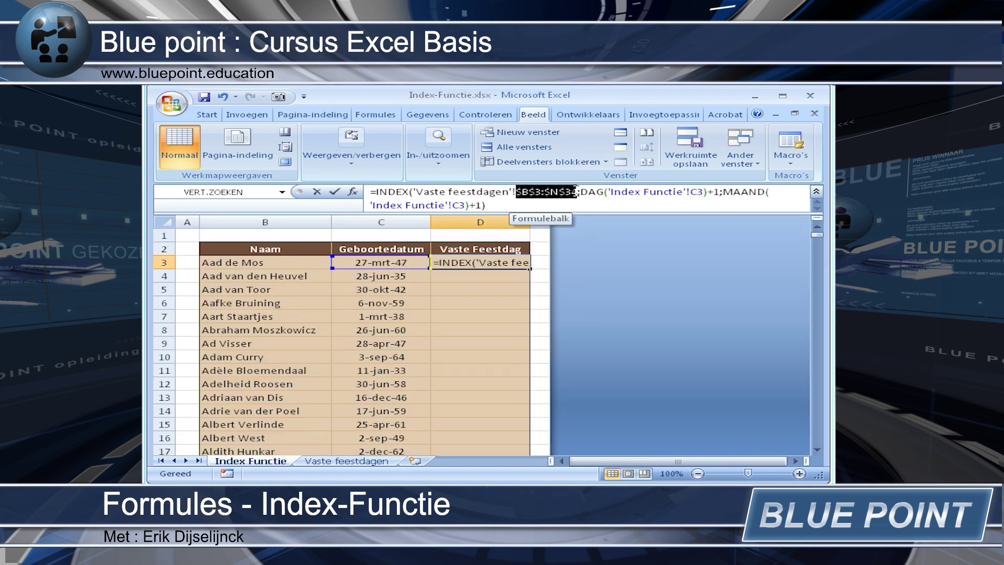
right_click(638, 190)
left_click(614, 220)
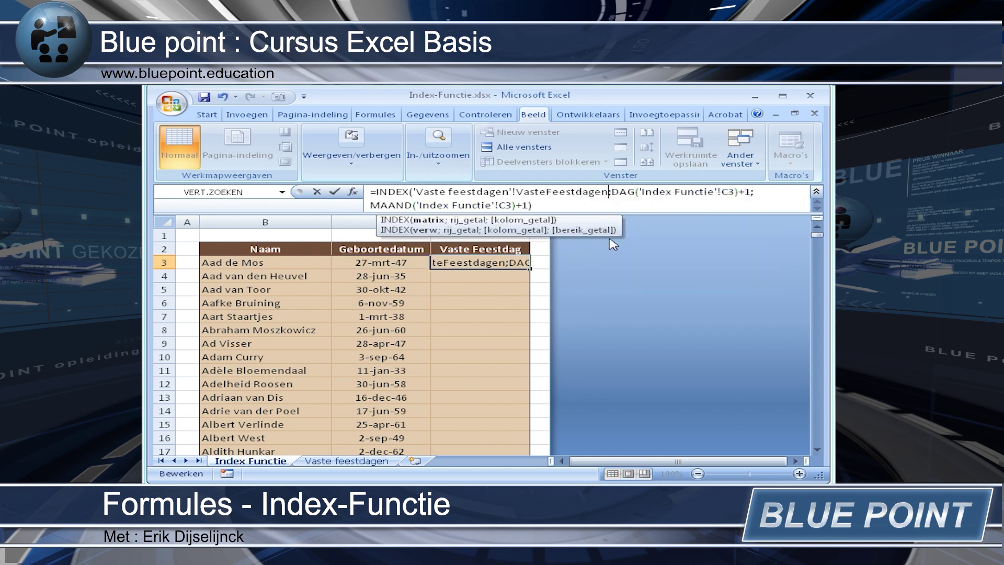
key("Return")
left_click(505, 265)
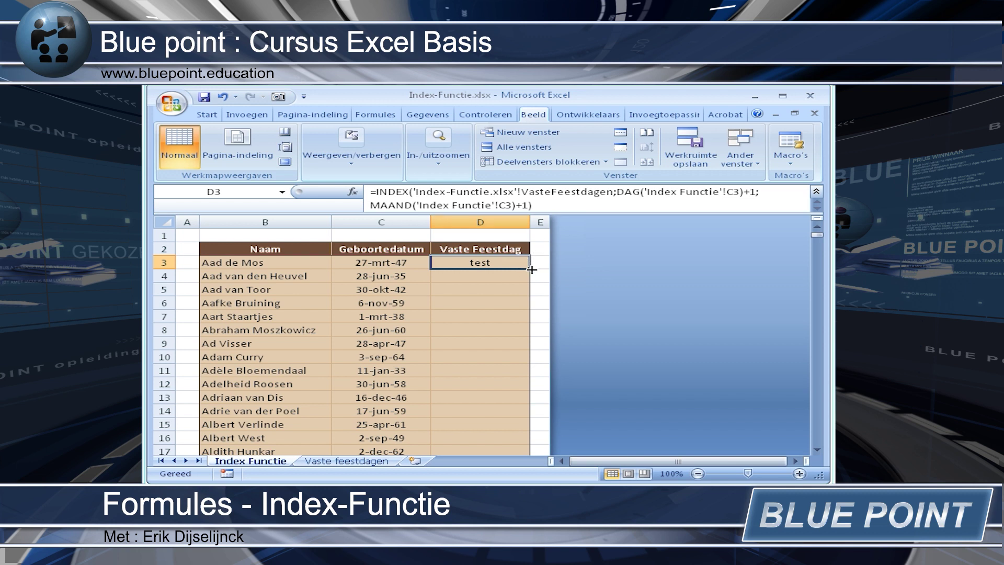
Step: Copy D3's INDEX formula down the entire Vaste Feestdag column
double_click(531, 270)
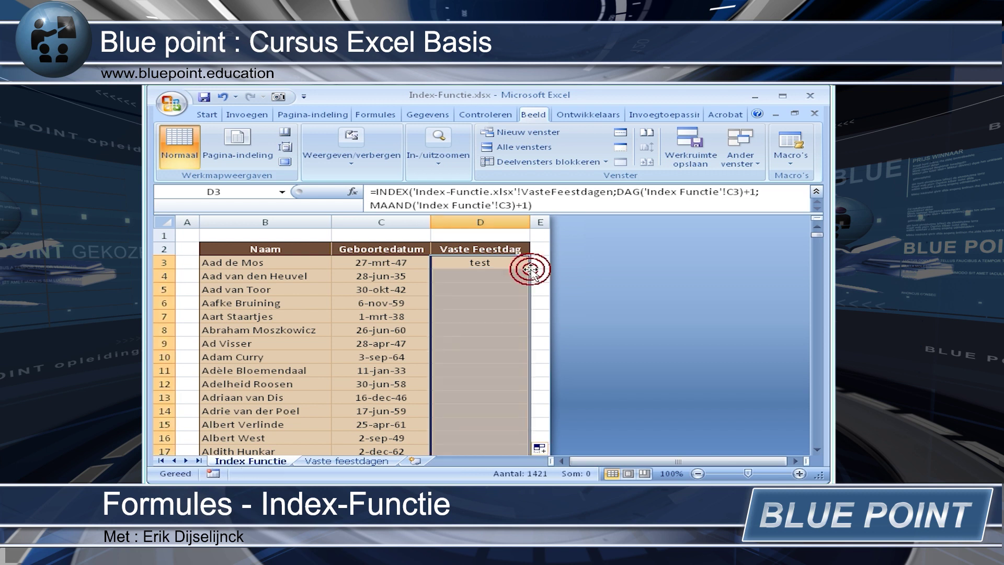
left_click(502, 289)
scroll(500, 298, "down", 2)
scroll(499, 297, "down", 3)
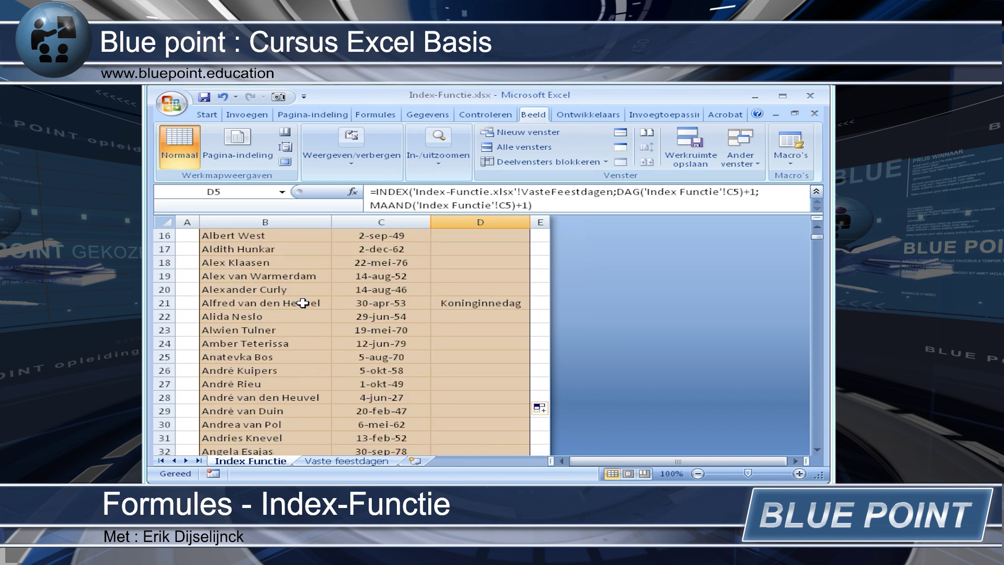
scroll(471, 324, "down", 3)
scroll(499, 354, "down", 3)
Step: Check the rows showing Dierendag and the two Valentijnsdag birthdates
left_click(226, 318)
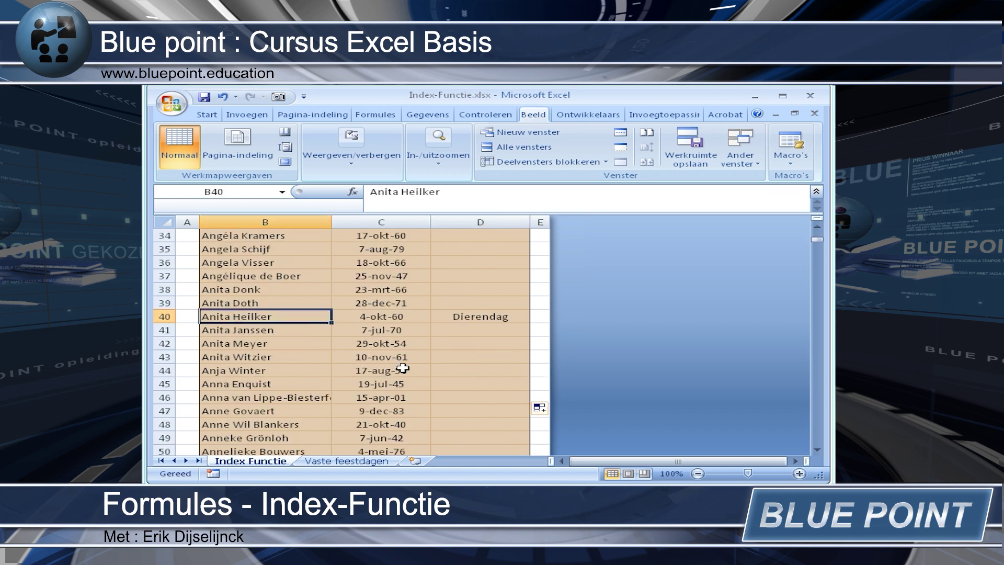
scroll(448, 365, "down", 2)
scroll(448, 365, "down", 5)
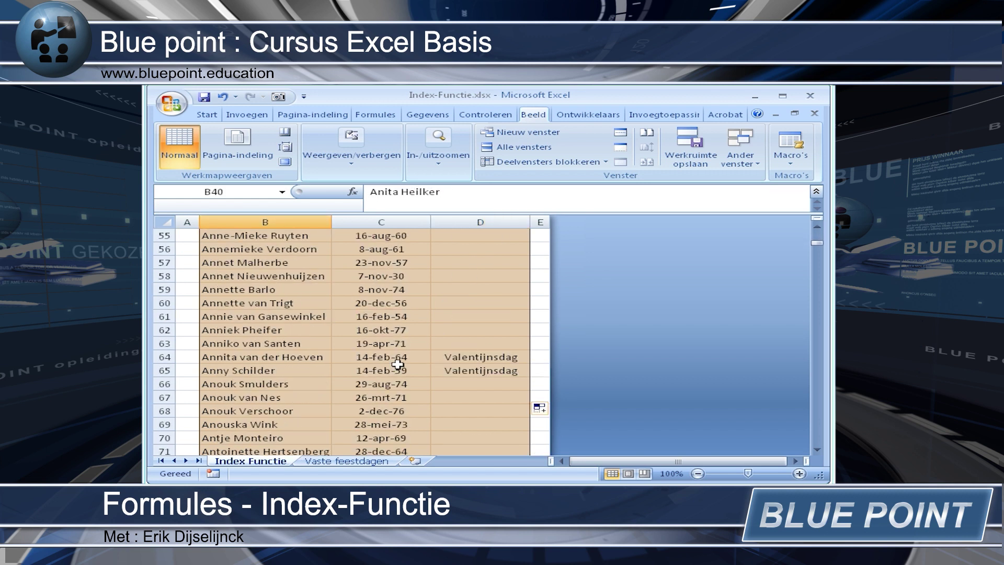
left_click(266, 358)
left_click(282, 371)
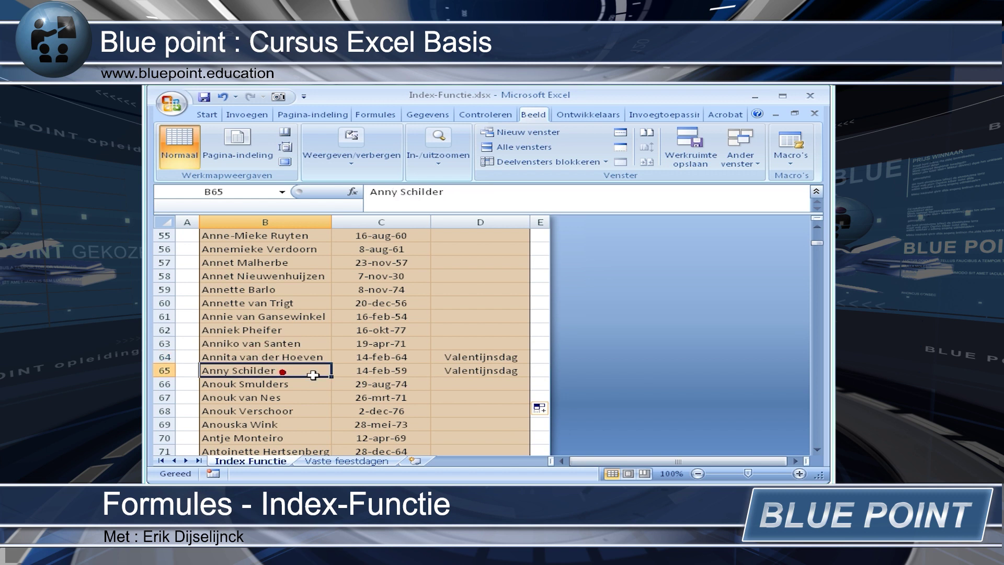
Step: Check the Kerst row, then scroll back to the top of the list
scroll(485, 375, "down", 4)
scroll(487, 381, "down", 6)
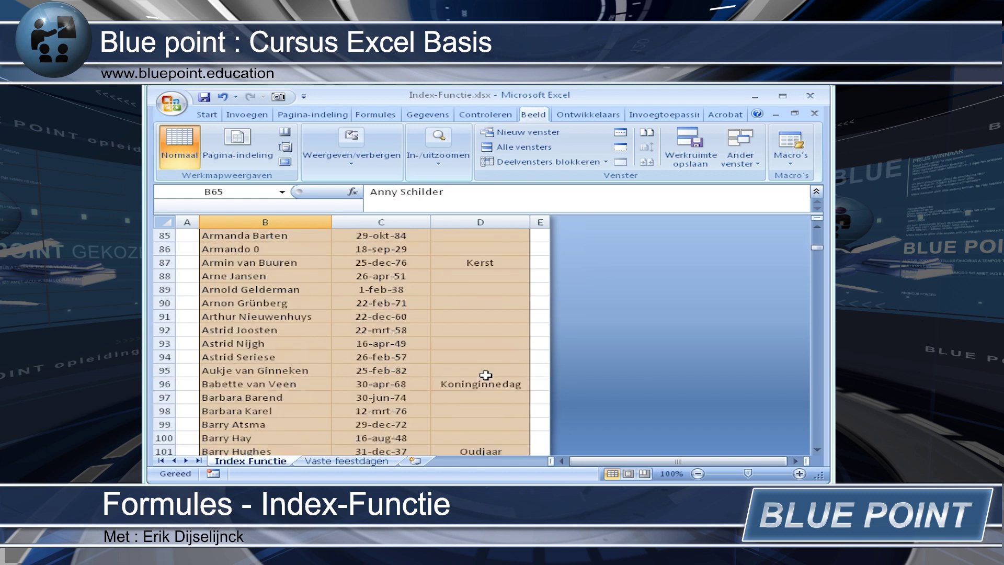
scroll(486, 381, "up", 1)
left_click(272, 303)
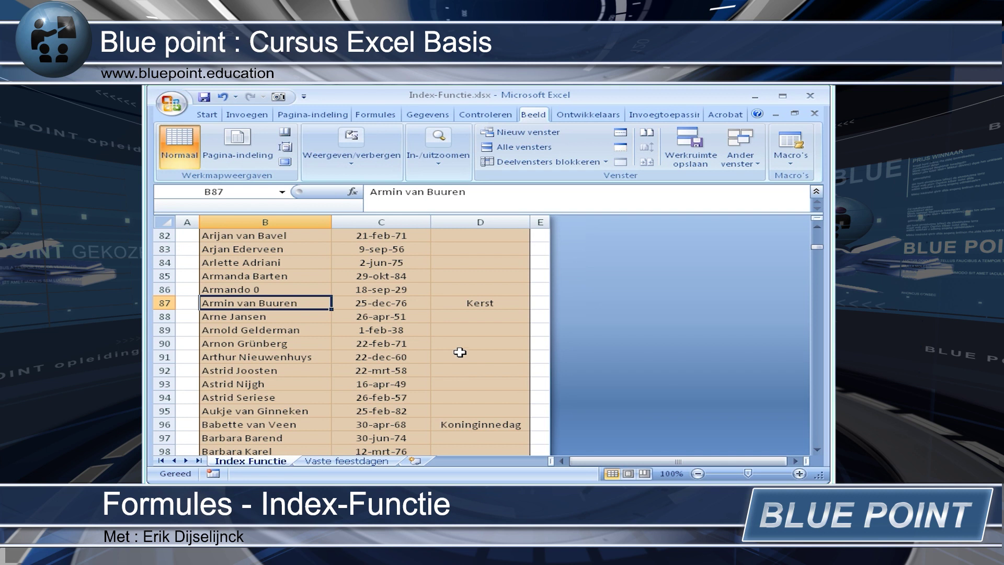
scroll(461, 349, "up", 6)
scroll(459, 345, "up", 7)
scroll(459, 343, "up", 7)
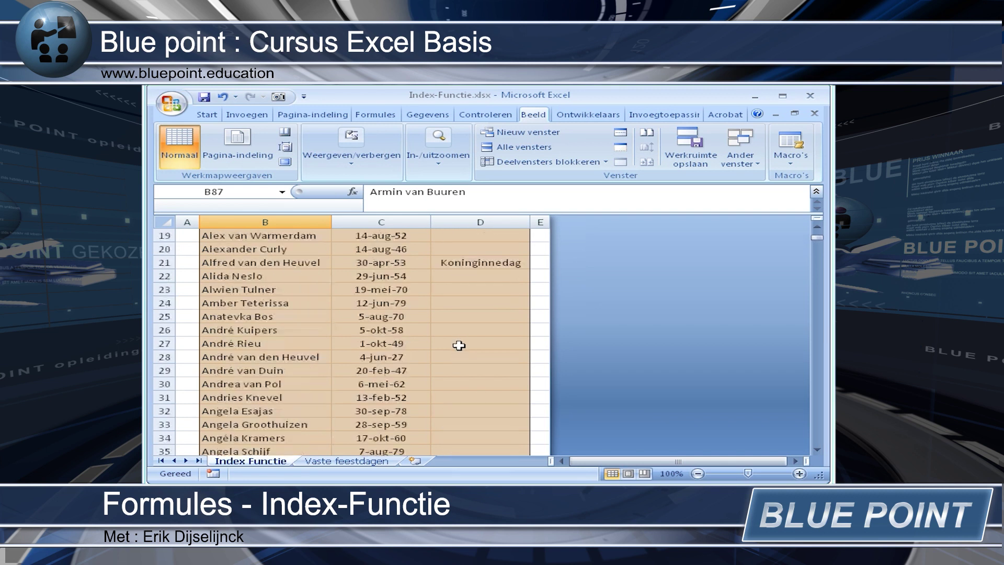
scroll(458, 339, "up", 7)
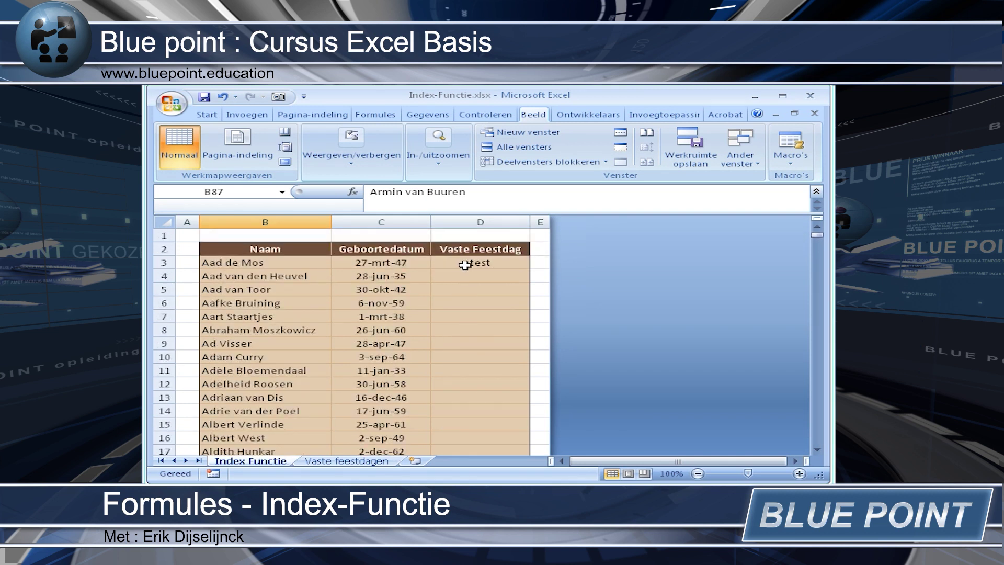
Step: Clear the test value from calendar cell E30, then return to A1 on Index Functie
left_click(346, 460)
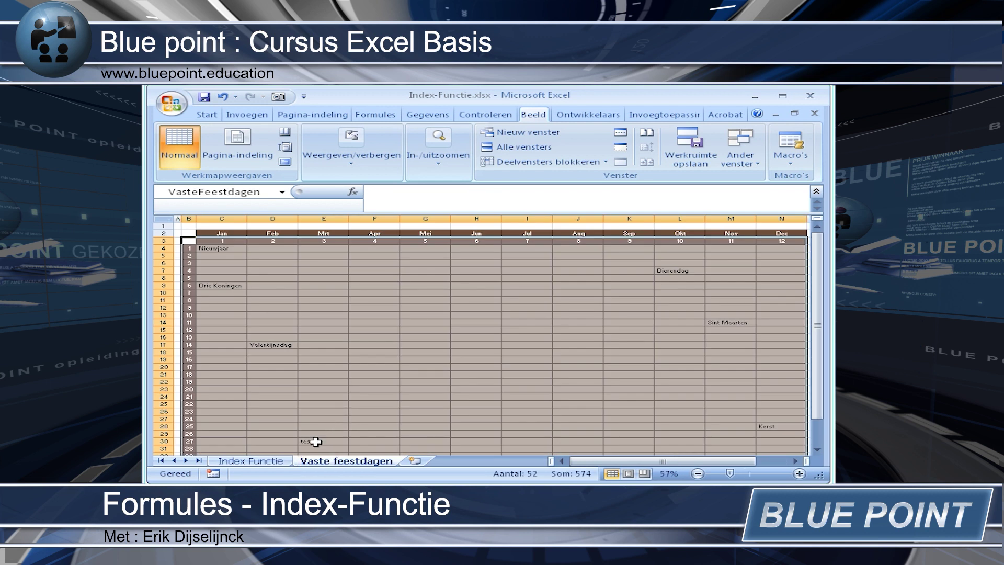
left_click(316, 442)
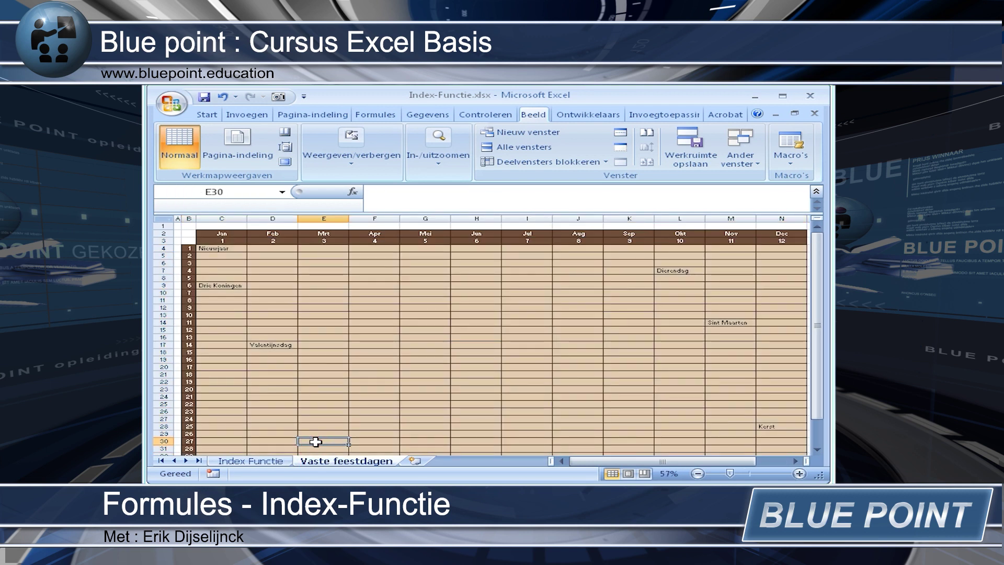
left_click(268, 460)
left_click(187, 236)
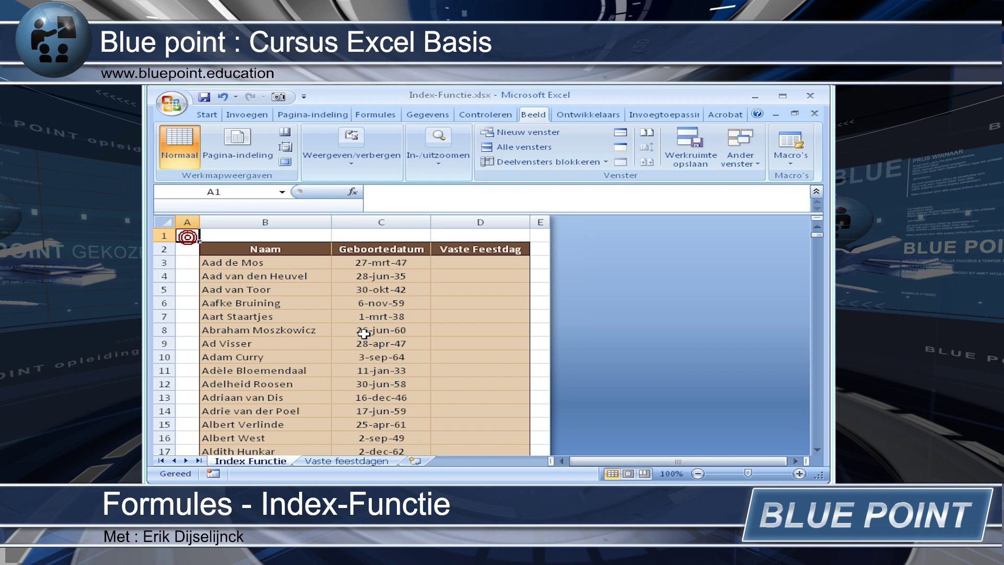